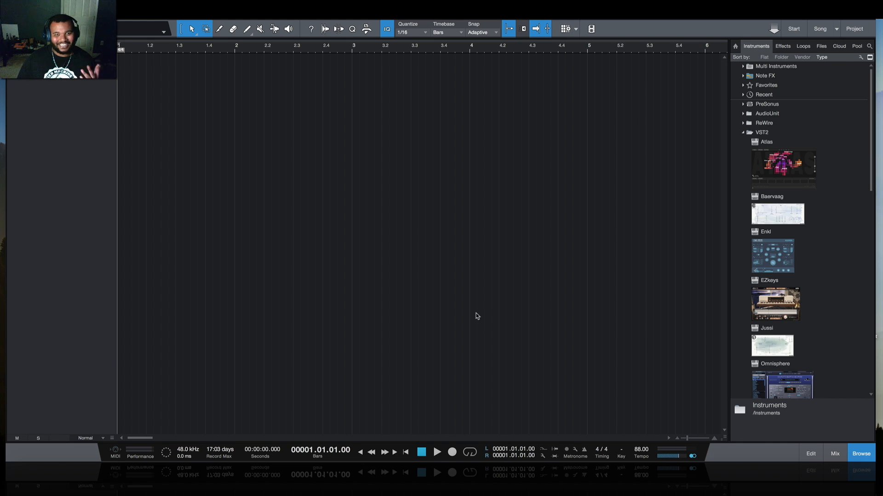
Step: Show the contents of the Studio One folder in the file browser
click(821, 46)
click(743, 58)
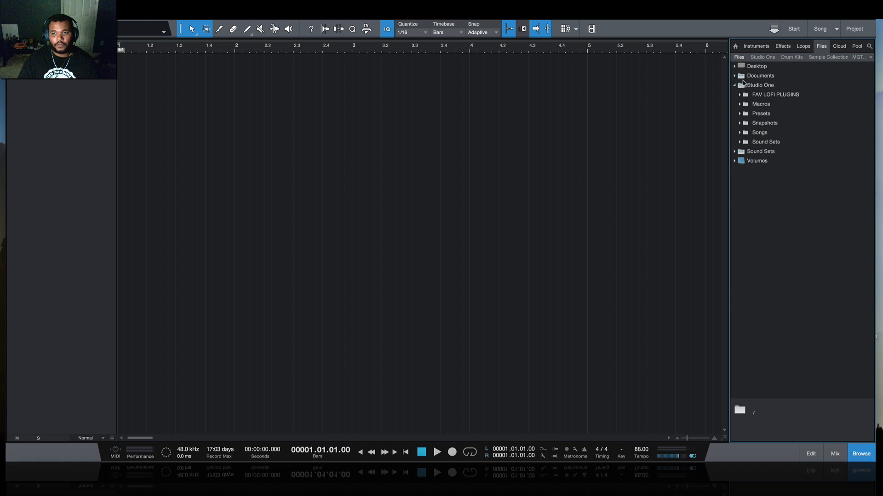
click(734, 86)
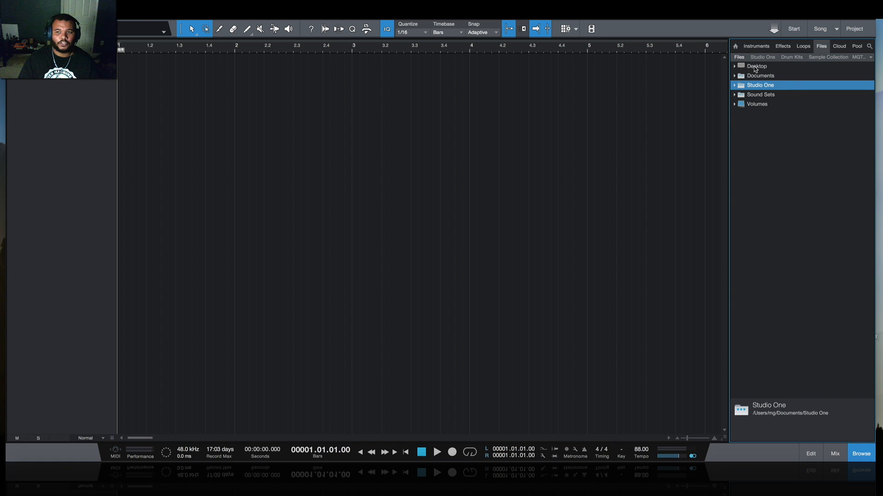
double_click(756, 67)
click(735, 67)
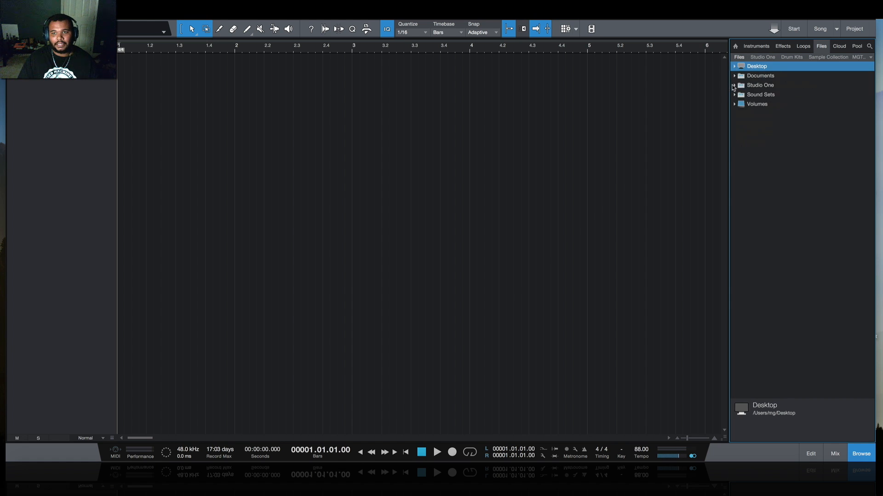
click(734, 86)
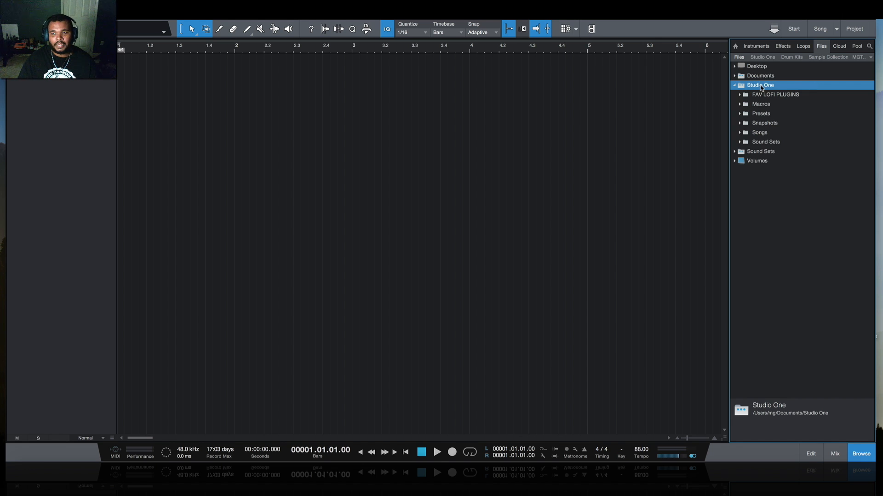
Step: Create a new folder named FAV - METRO BOOMIN TYPE BEATS inside the Studio One folder
right_click(761, 88)
click(792, 101)
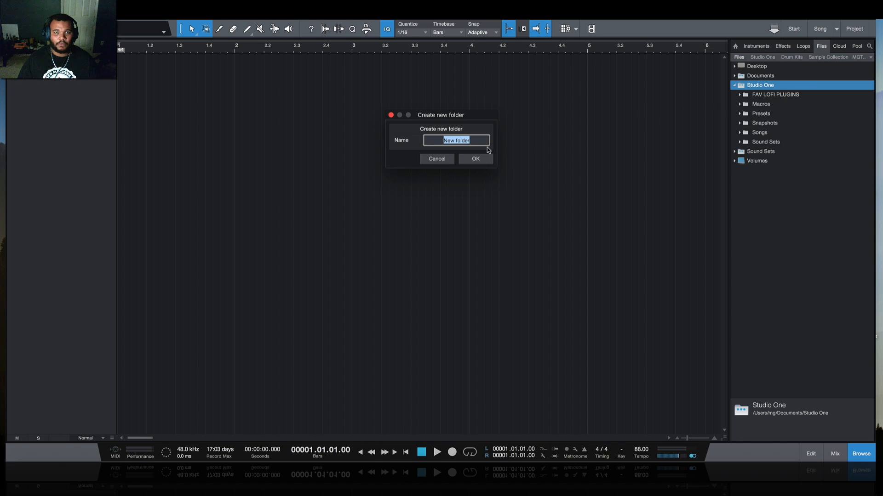
text(MFV)
key(BackSpace)
text(AV - METRO BO)
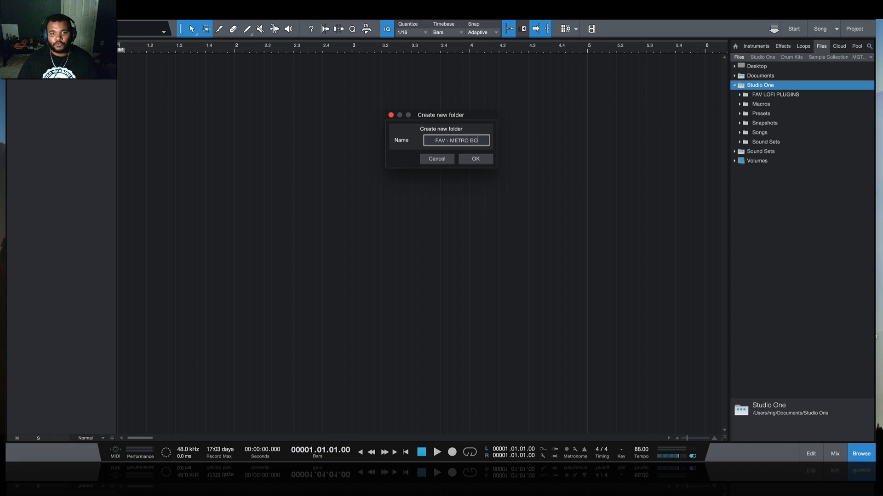
text(OMIN TYPE BEATS)
key(Return)
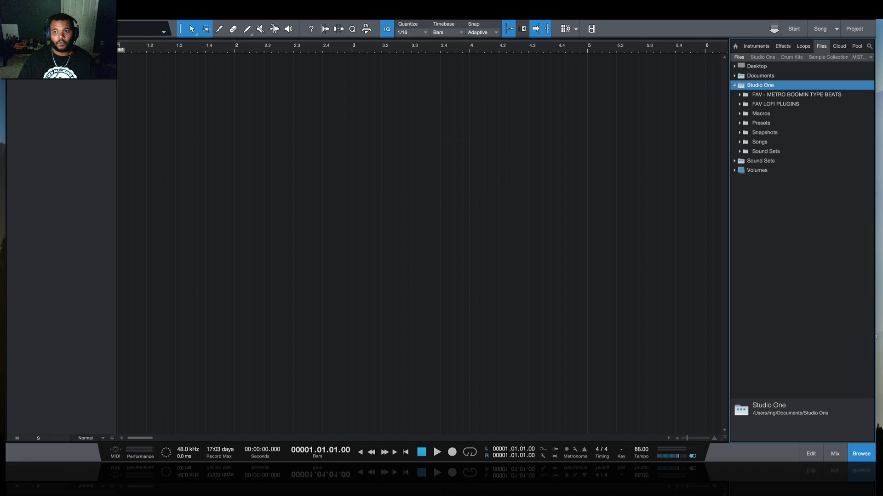
Step: Look through the installed VST2 instruments in the instrument browser
click(766, 46)
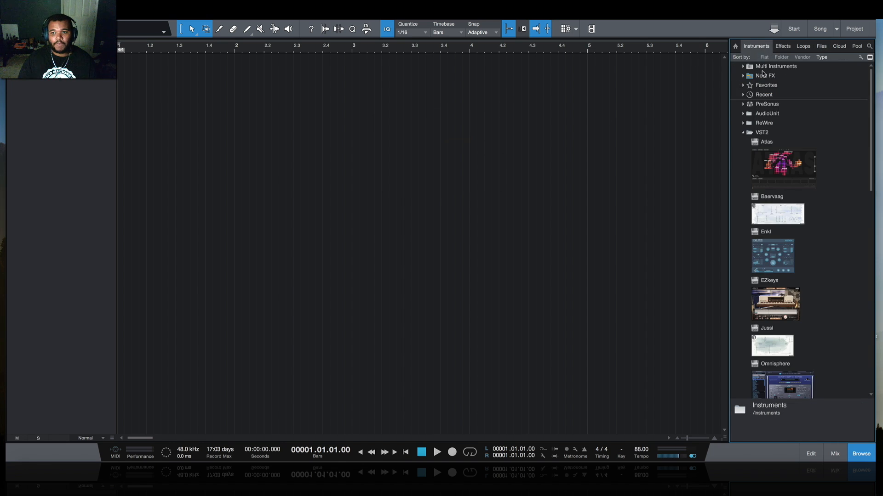
scroll(792, 140, down, 5)
scroll(793, 140, down, 3)
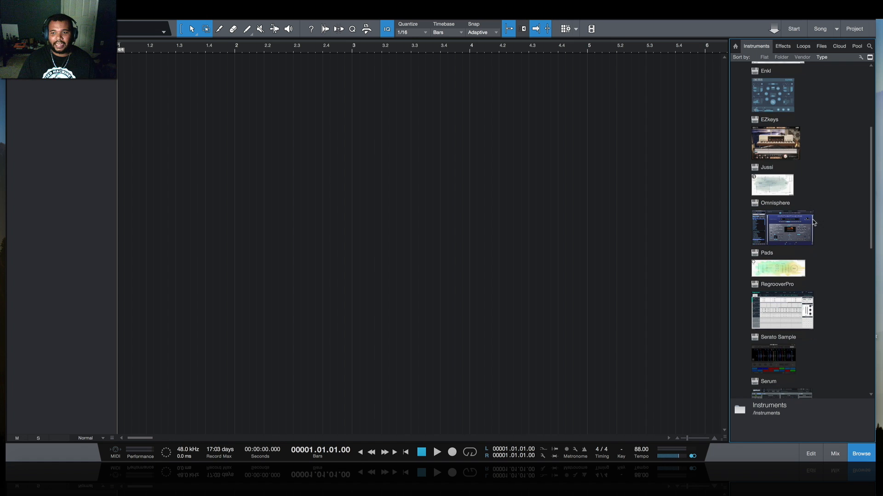
scroll(814, 222, down, 2)
scroll(784, 191, down, 8)
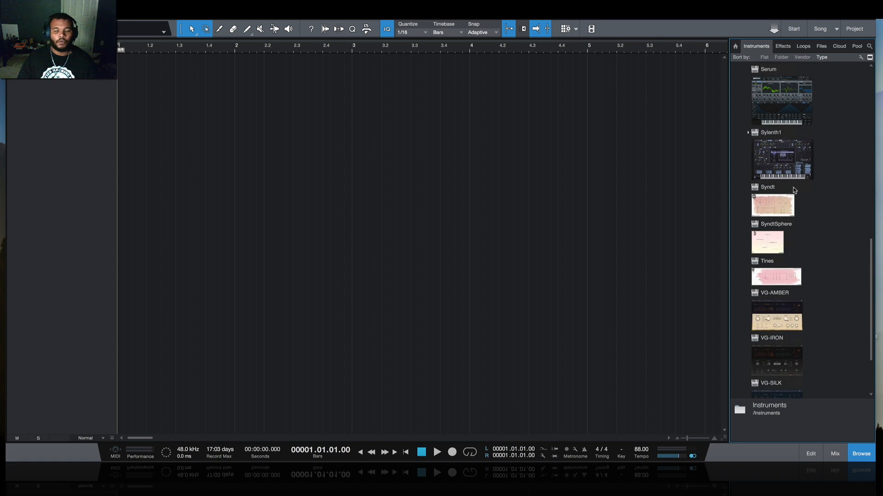
scroll(795, 190, up, 2)
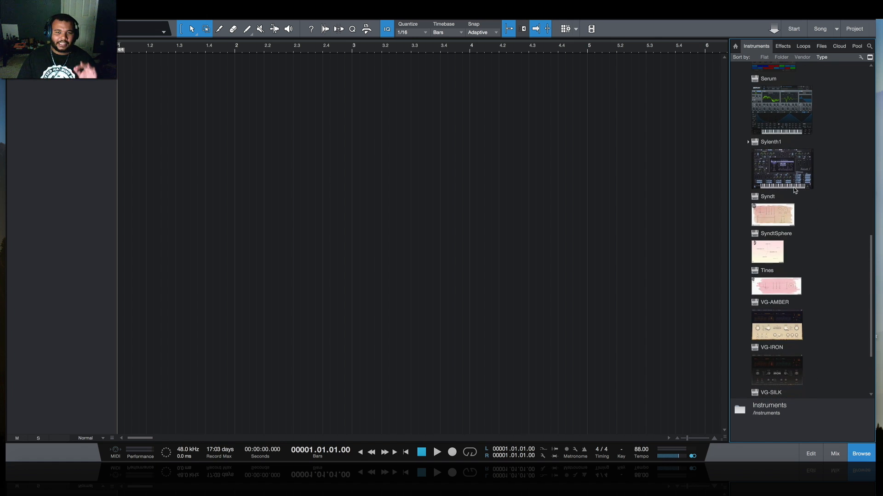
scroll(795, 190, up, 4)
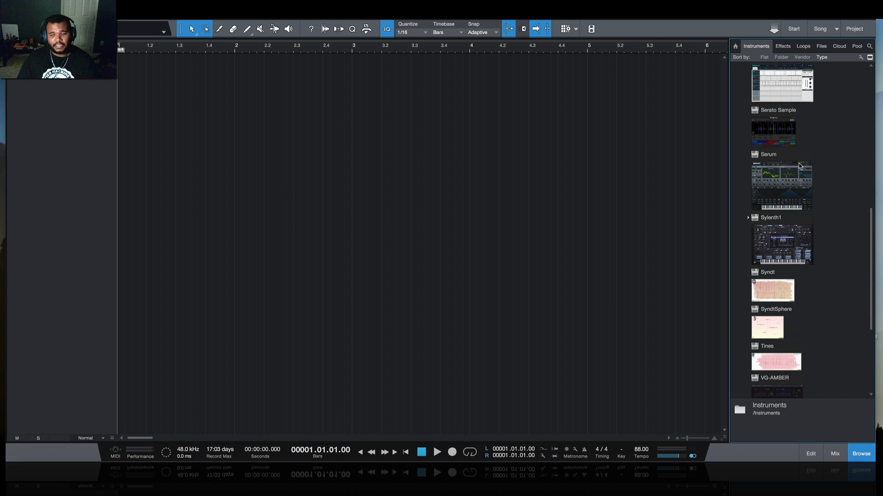
scroll(798, 166, down, 1)
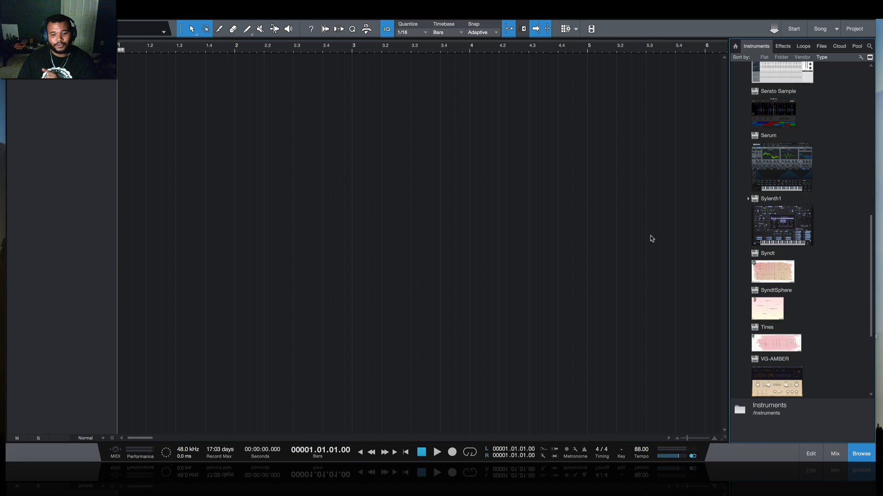
Step: Switch to Google Chrome and search Google for Metro Boomin Omnisphere
click(459, 478)
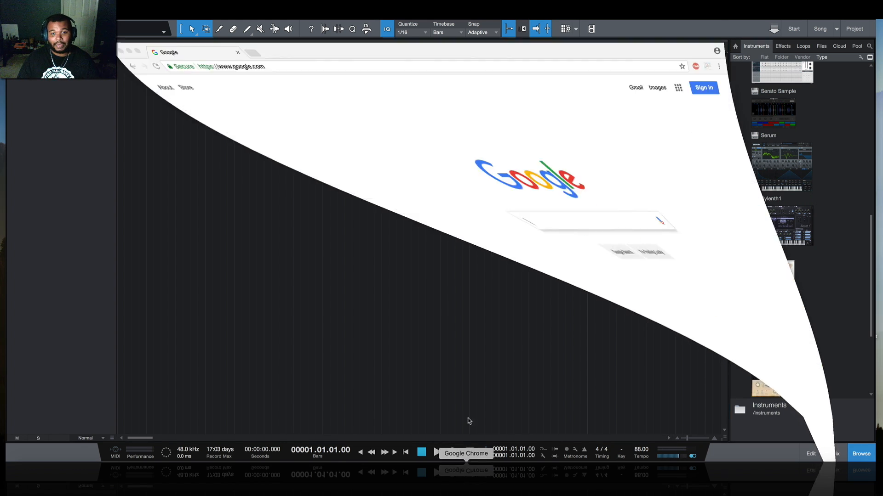
click(458, 191)
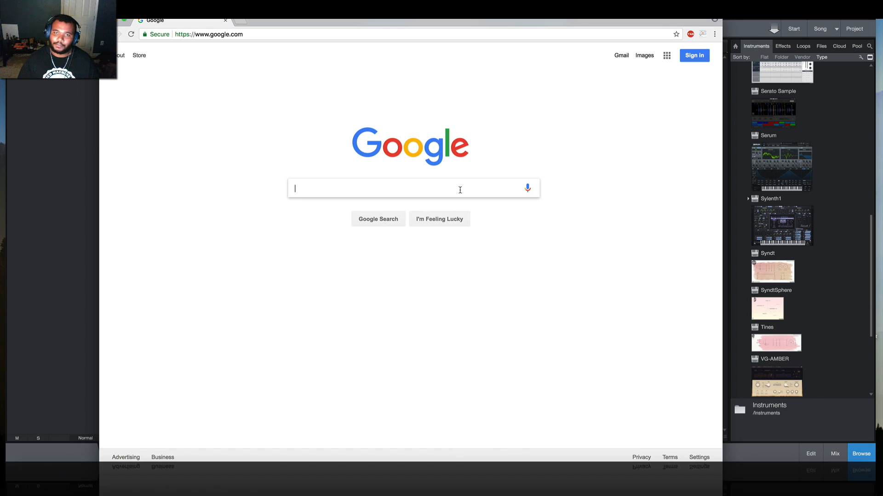
text(Metr)
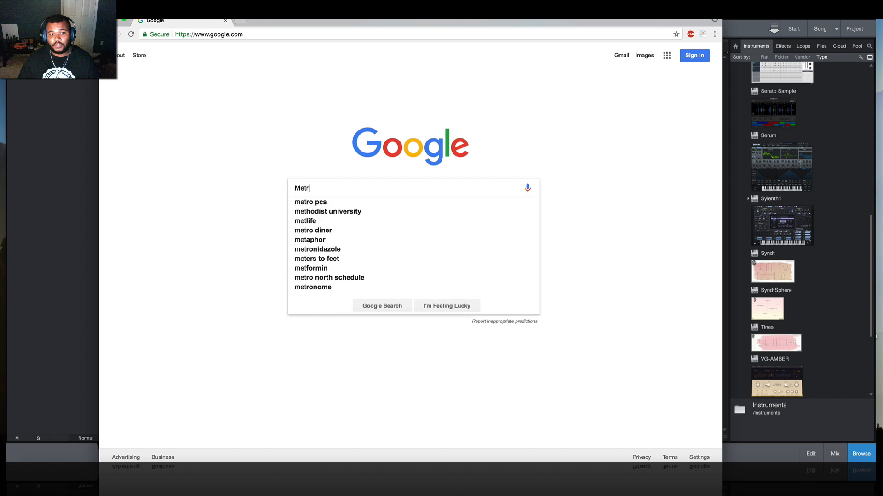
text(o Boomin Omnisphere)
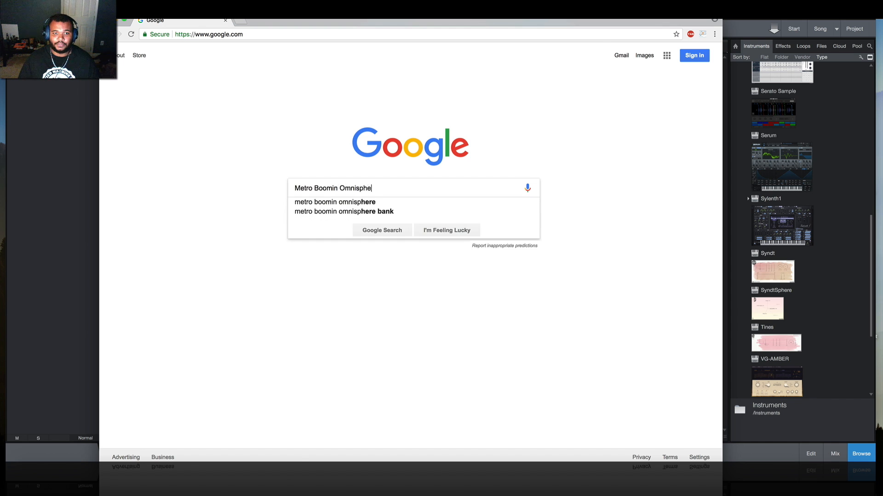
key(Return)
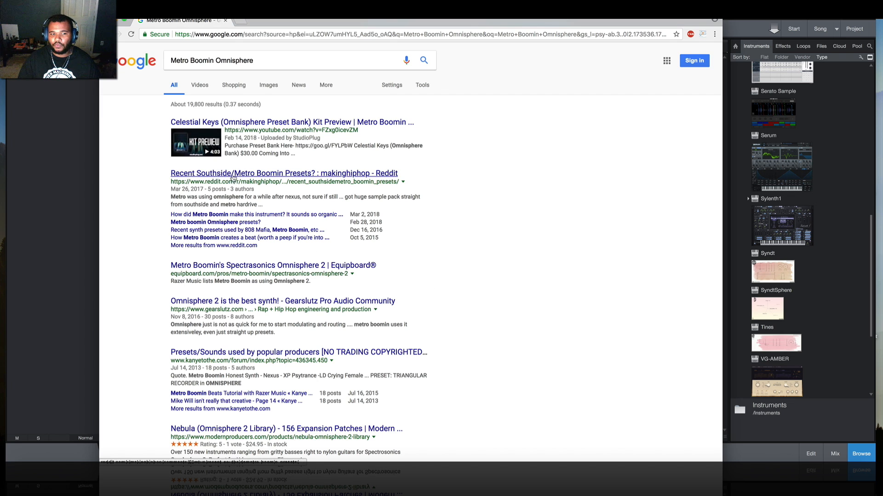
Step: Open the Reddit thread on recent Southside/Metro Boomin presets and find the mentions of omnisphere on the page
click(343, 175)
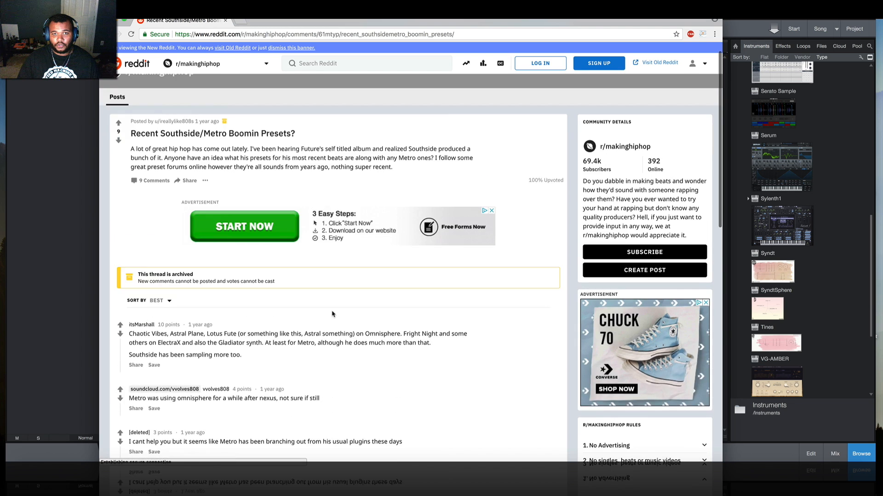
scroll(328, 313, down, 3)
drag(366, 276, 400, 278)
click(430, 303)
key(ctrl+f)
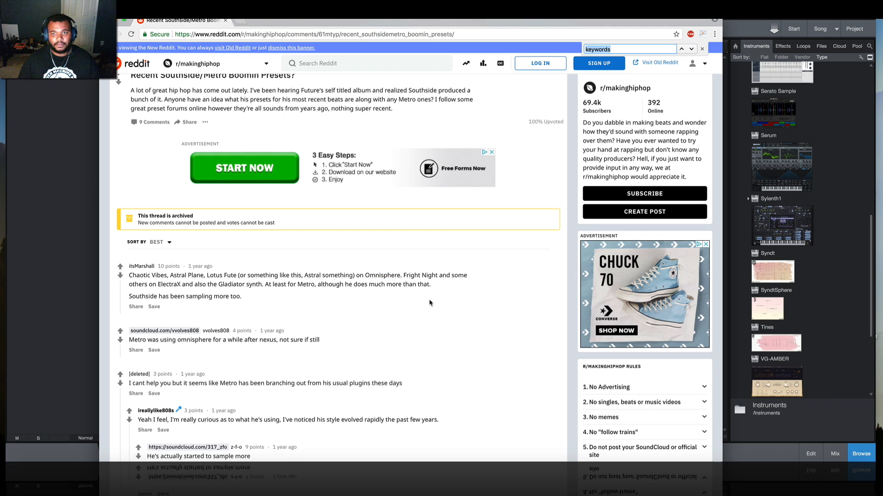
text(omnisphere)
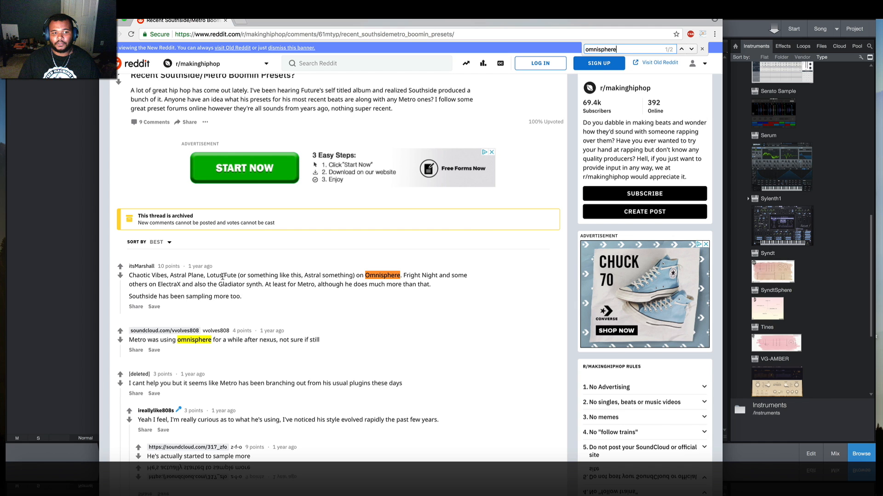
Step: Switch back to Studio One and add the VST2 instrument Omnisphere to the song
click(67, 278)
scroll(812, 250, down, 2)
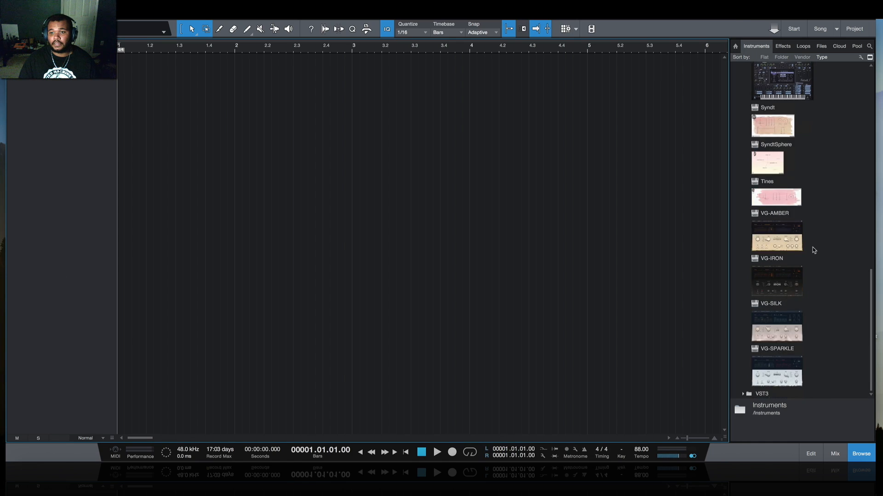
scroll(814, 251, up, 6)
scroll(812, 248, down, 2)
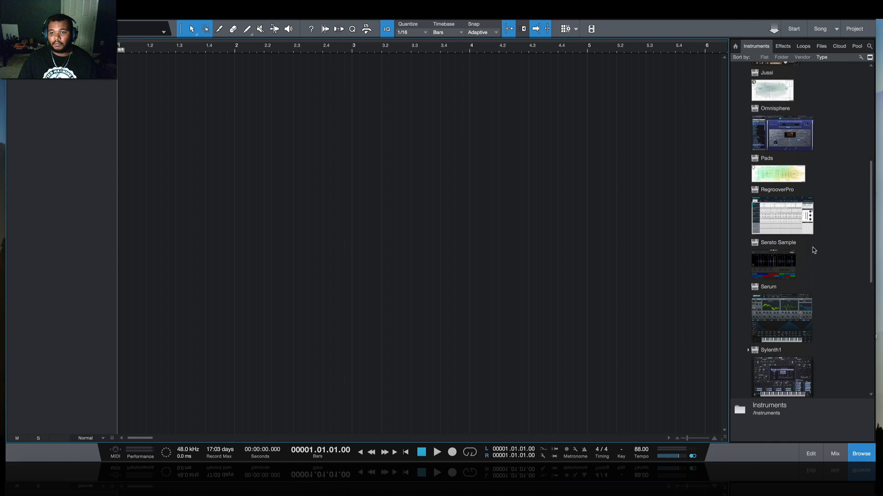
click(799, 132)
drag(3, 169, 41, 152)
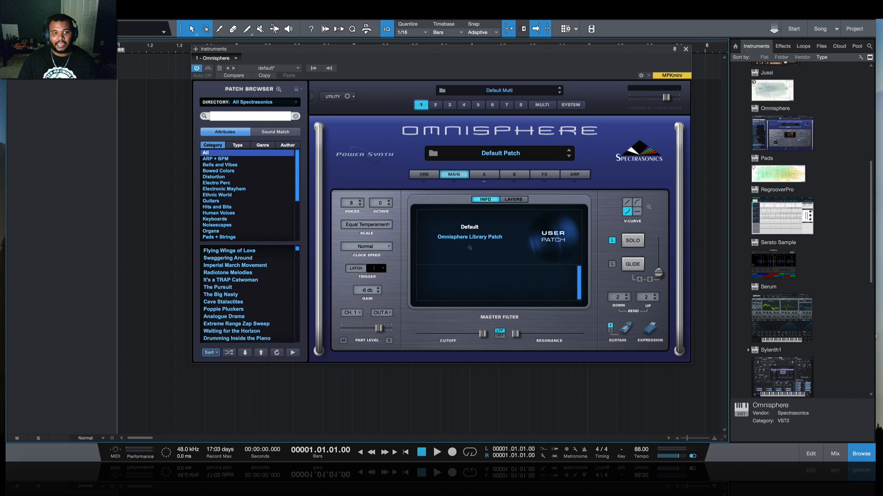
Step: Search Omnisphere's patches for Chaotic Vibes, load that patch and close the instrument window
text(Chaotic Vibes)
key(Return)
click(233, 251)
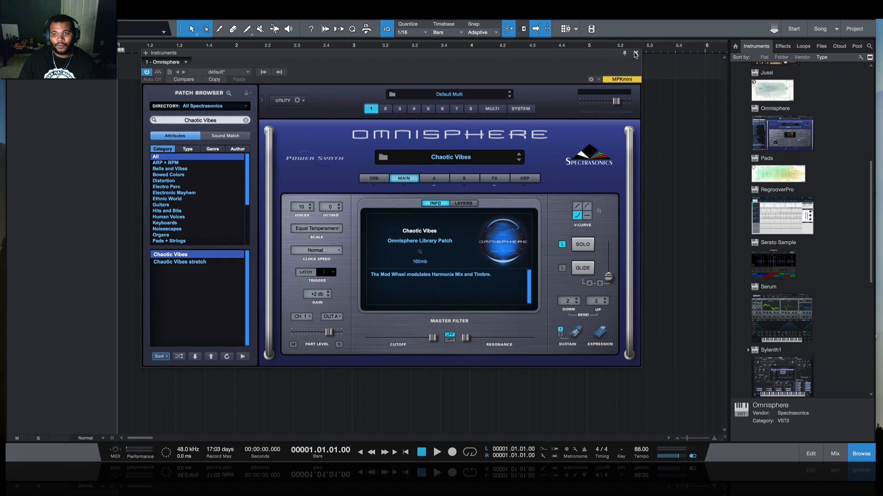
click(636, 53)
Step: Save the Omnisphere instrument from the mixer as a preset in the FAV - METRO BOOMIN TYPE BEATS folder
click(821, 46)
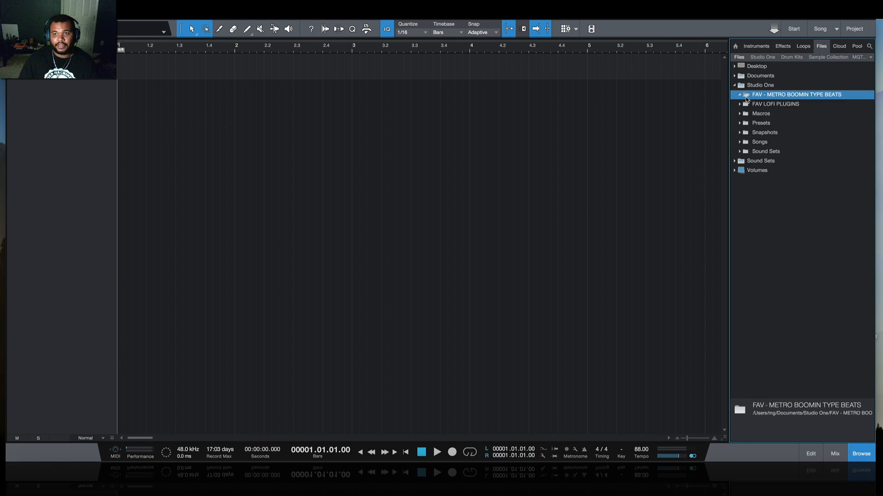
click(835, 453)
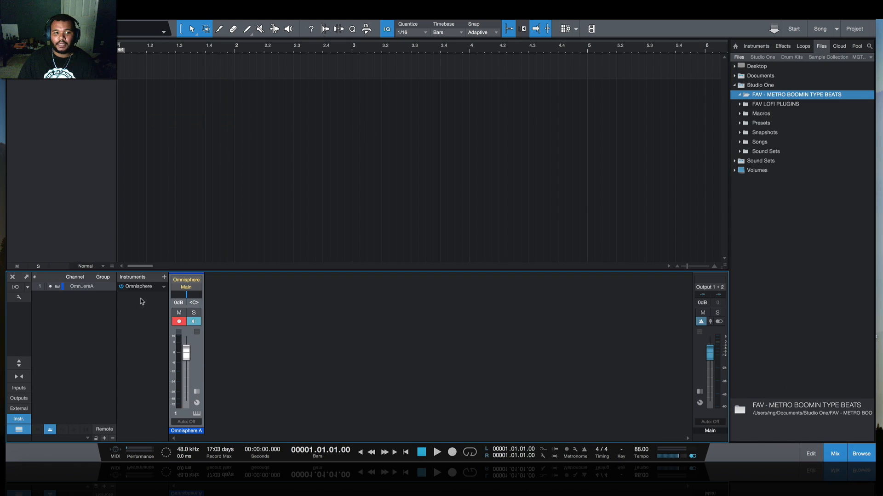
drag(134, 287, 784, 96)
Step: Rename the saved Omnisphere preset to METRO - KEYS - CHAOTIC VIBES
right_click(775, 105)
click(809, 119)
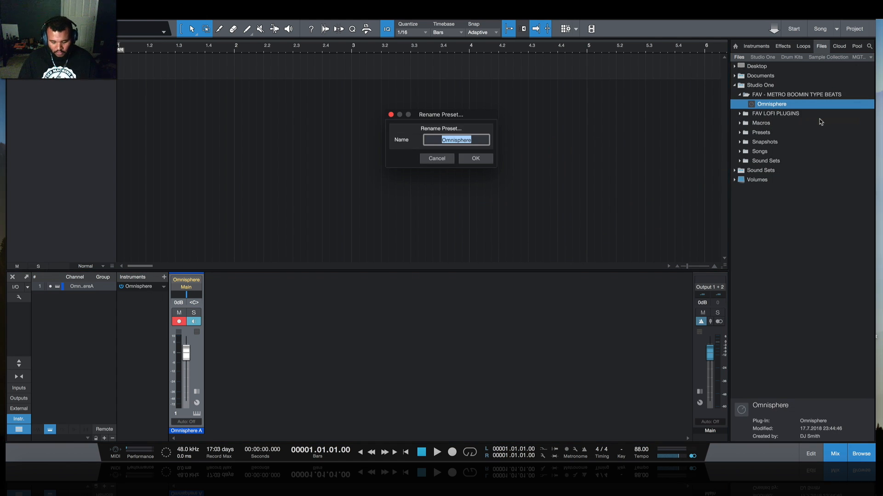
text(METRO - KEYS - CHAOTIC VIBE)
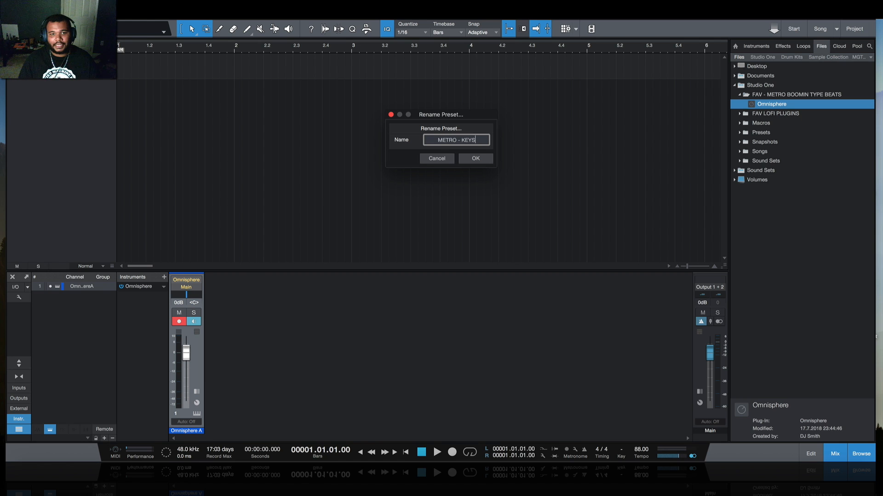
text(S)
key(Return)
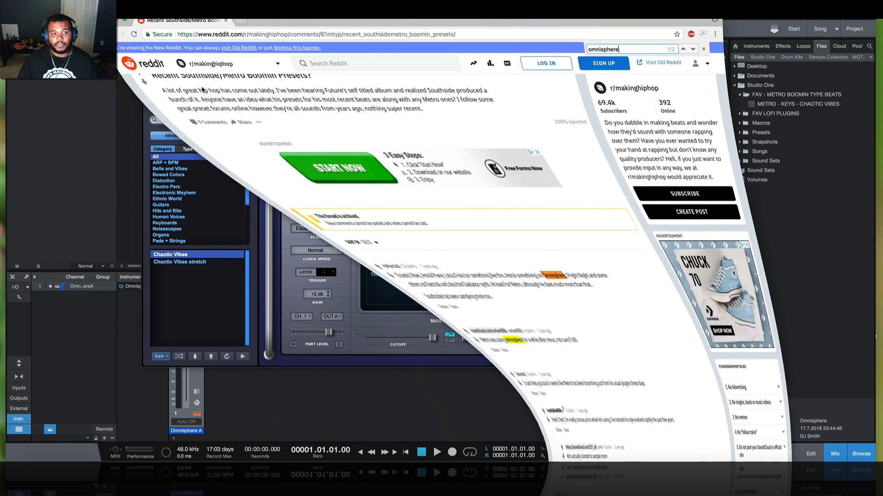
Step: Search Omnisphere's patches for astral plane, load Astral Planetarium Sweep and close the instrument window
text(astral planes)
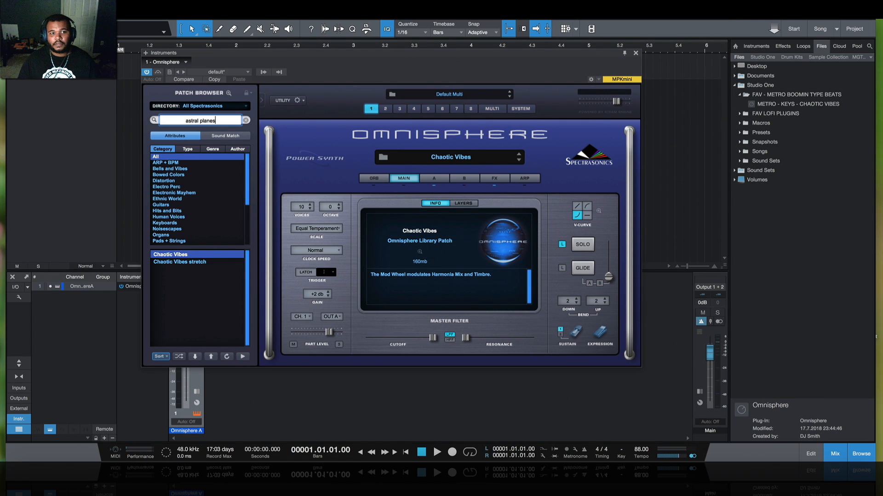
key(Return)
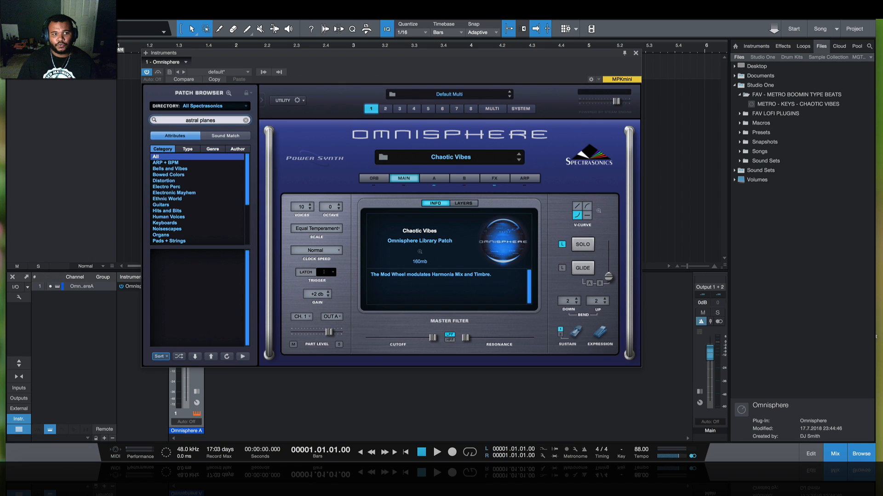
click(224, 121)
key(BackSpace)
key(Return)
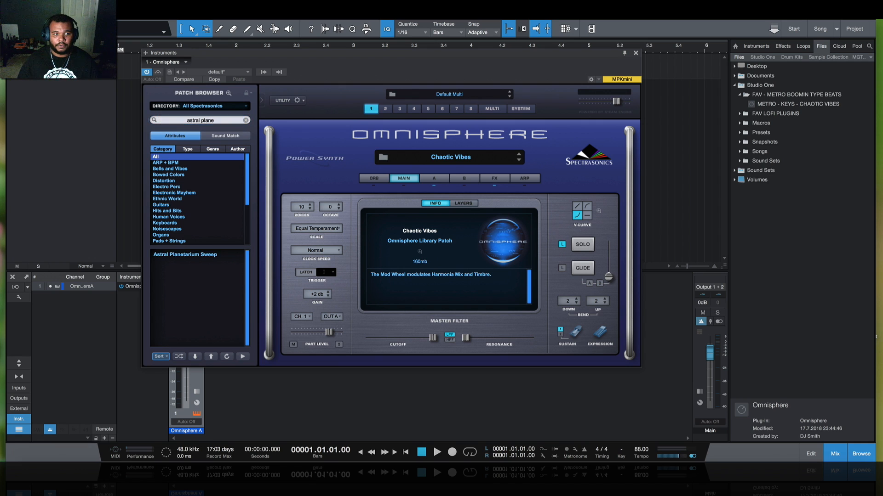
click(189, 256)
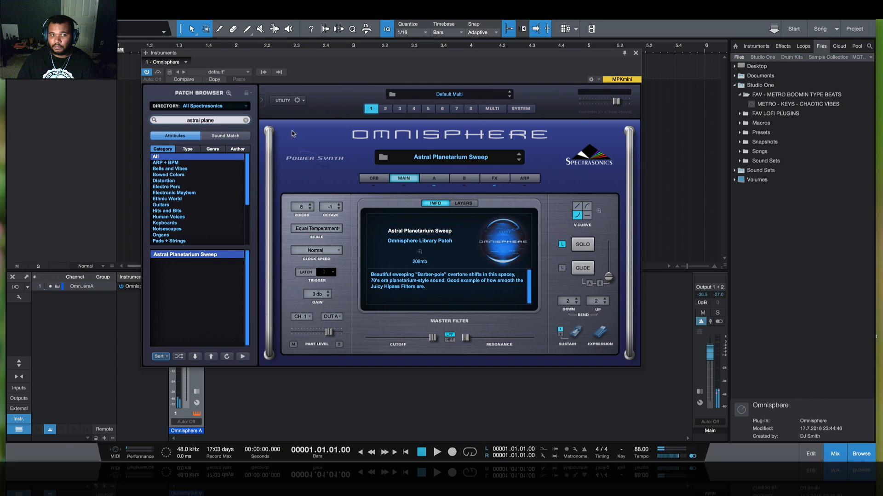
click(636, 53)
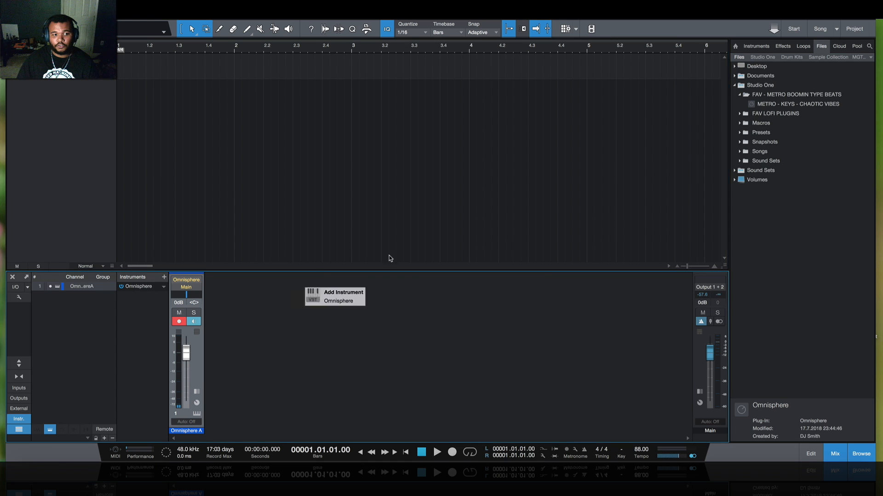
Step: Save the Omnisphere instrument as a preset in the FAV - METRO BOOMIN TYPE BEATS folder, named METRO - PAD - ASTRAL PLANETARIUM
drag(388, 258, 791, 96)
text(METRO - PAD - ASTRAL PLANETARIUM)
key(Return)
Step: Switch to the Reddit thread in Chrome, highlight the patch name Lotus Fute in the top comment and return to Studio One
click(461, 477)
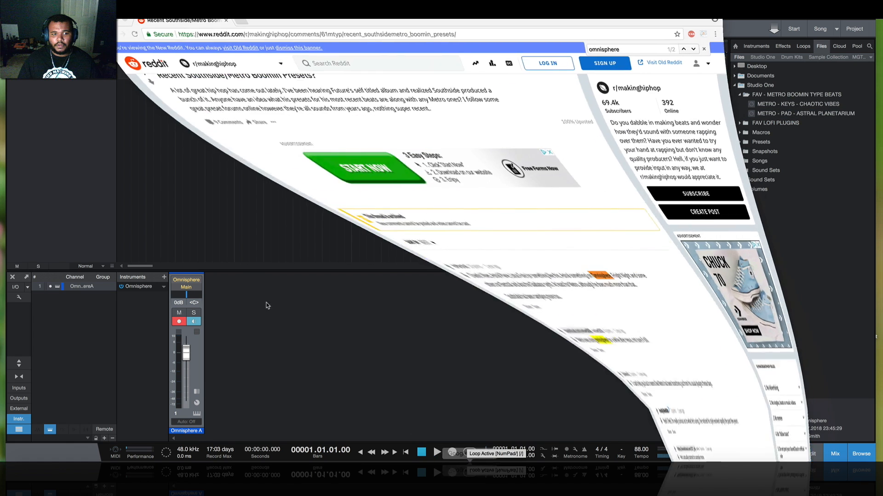
drag(207, 274, 234, 274)
click(36, 210)
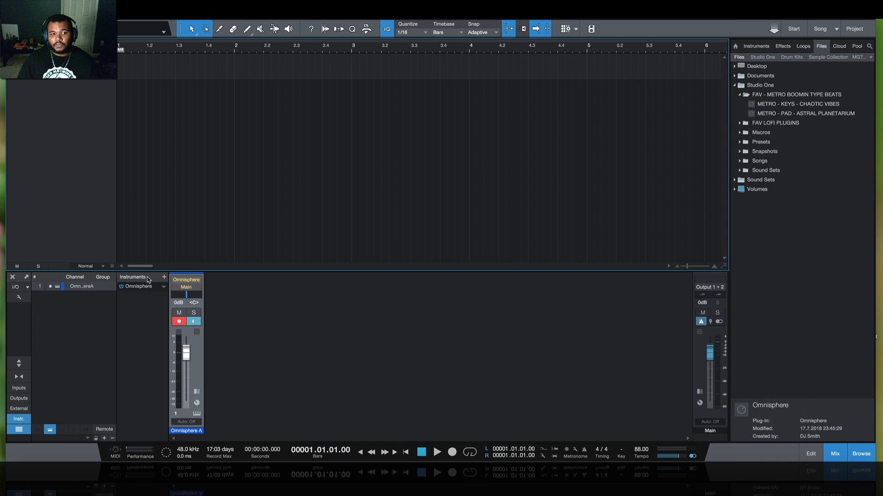
Step: Search Omnisphere's patches for lotus flute, load Lotus Flute and close the instrument window
click(137, 289)
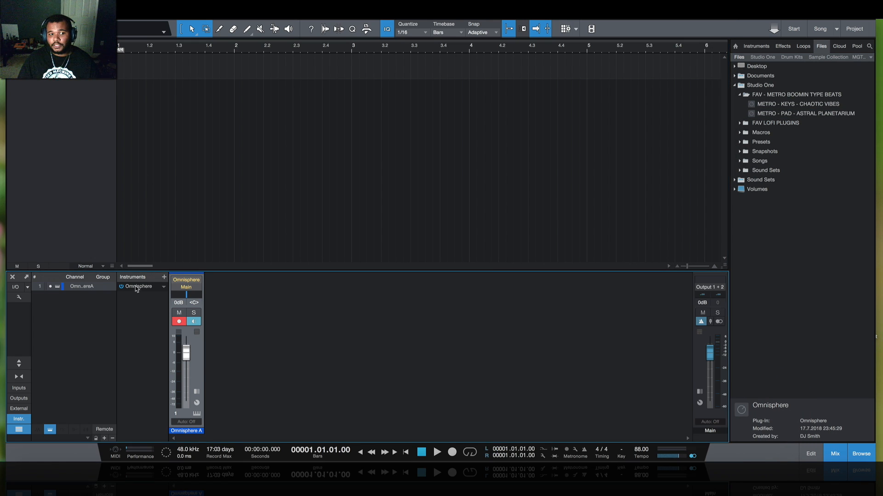
double_click(136, 289)
click(220, 120)
click(220, 120)
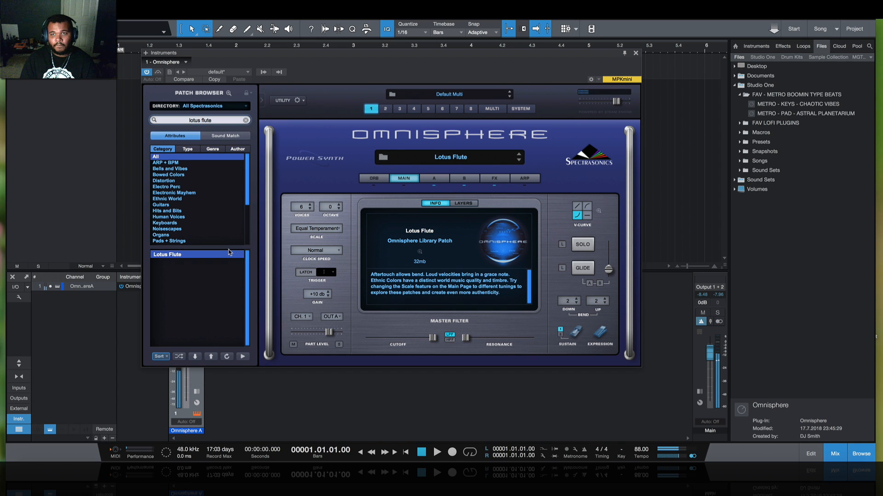
key(Escape)
Step: Save the Omnisphere instrument as a preset in the FAV - METRO BOOMIN TYPE BEATS folder and rename it METRO - LEAD - LOTUS FLUTE
drag(136, 289, 782, 95)
right_click(789, 123)
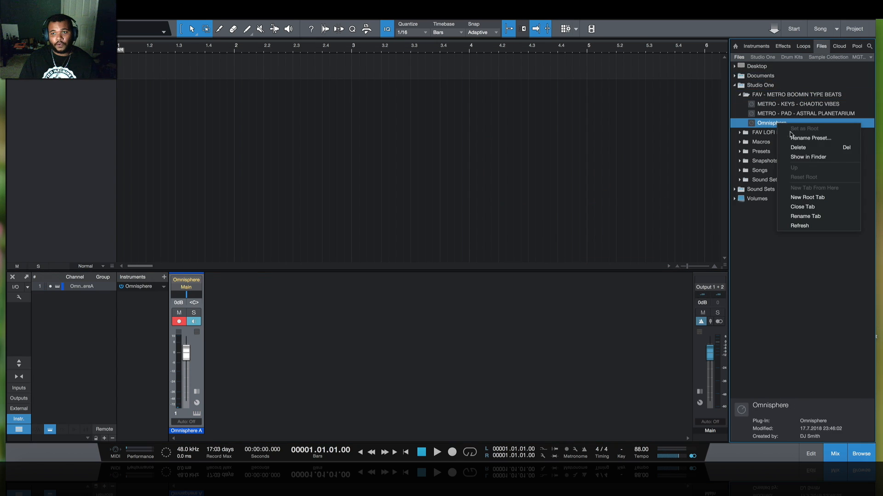
click(802, 139)
text(METRO - LEAD - LOTUS FLUTE)
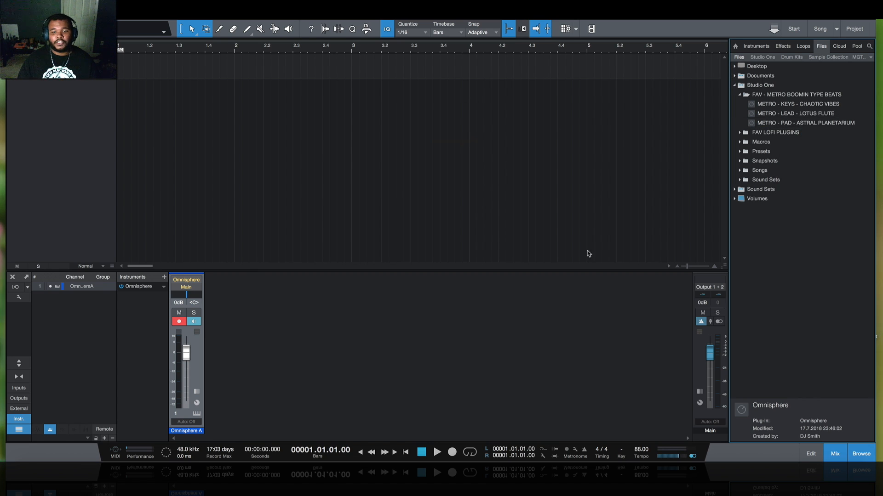
Step: Check the Reddit thread in Chrome for more preset names and return to Studio One
click(472, 475)
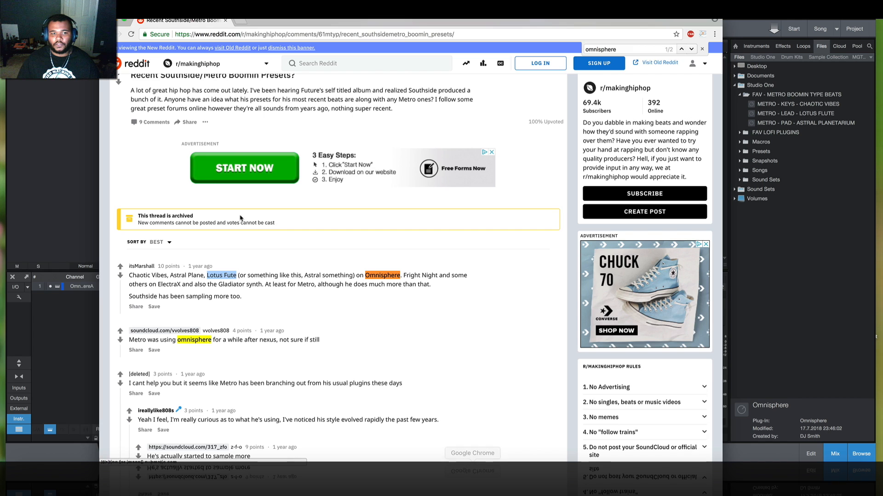
click(92, 205)
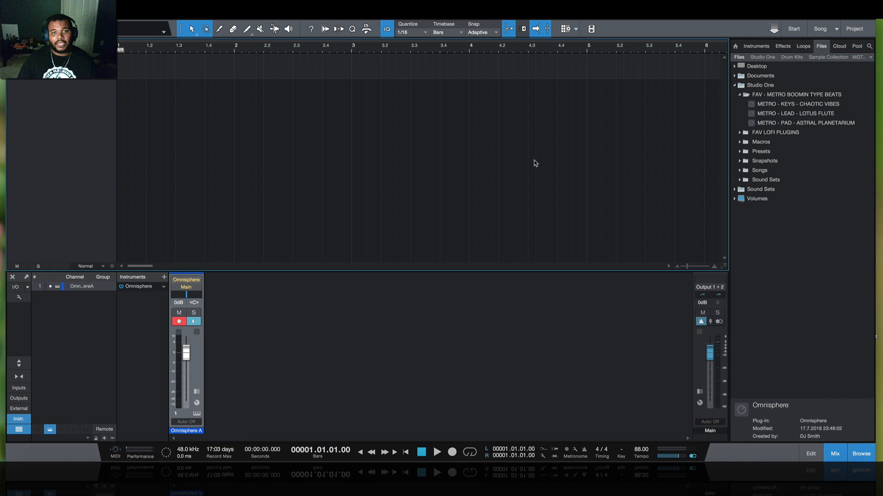
Step: Create instrument tracks from the METRO - KEYS - CHAOTIC VIBES and METRO - PAD - ASTRAL PLANETARIUM presets, closing each instrument window
click(827, 106)
drag(841, 109, 89, 123)
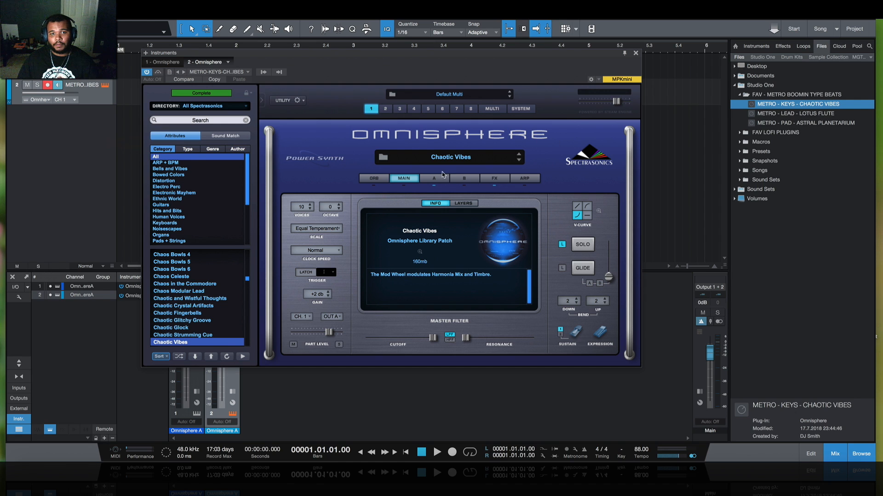
click(635, 54)
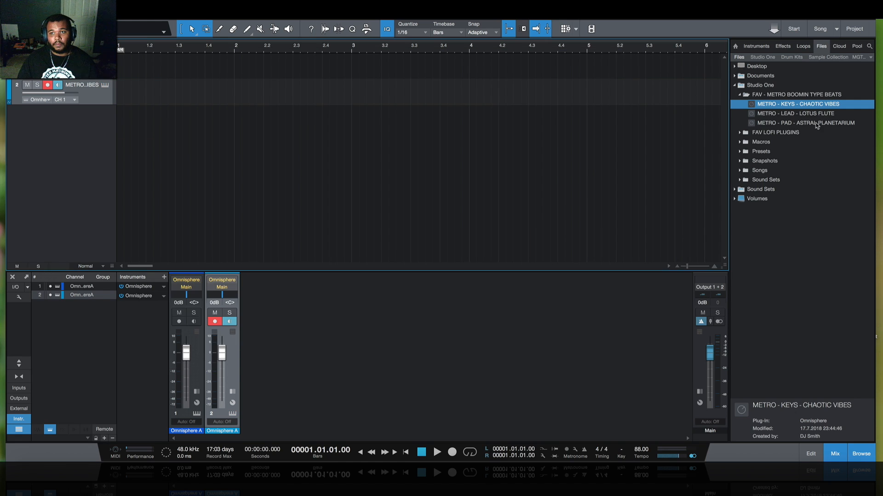
click(830, 123)
drag(743, 129, 61, 139)
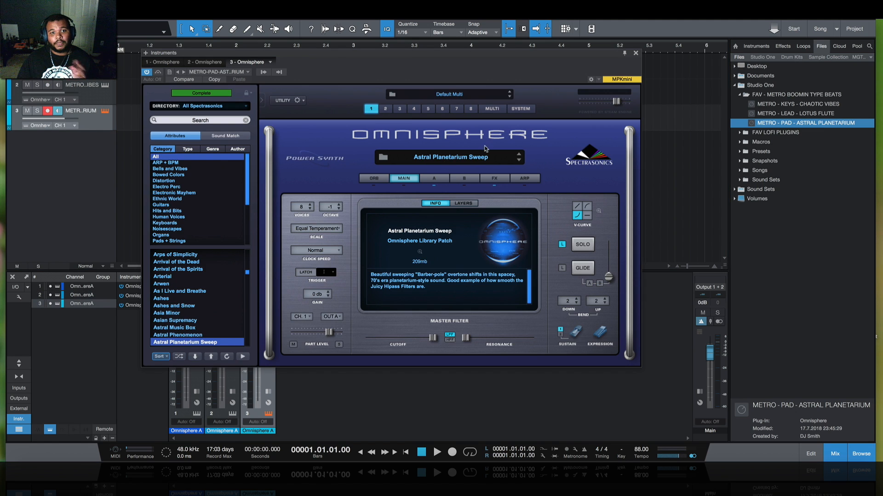
click(636, 53)
Step: Insert the HW - AKAI S950 preset from FAV LOFI PLUGINS on the Astral Planetarium channel and close the plug-in window
click(776, 105)
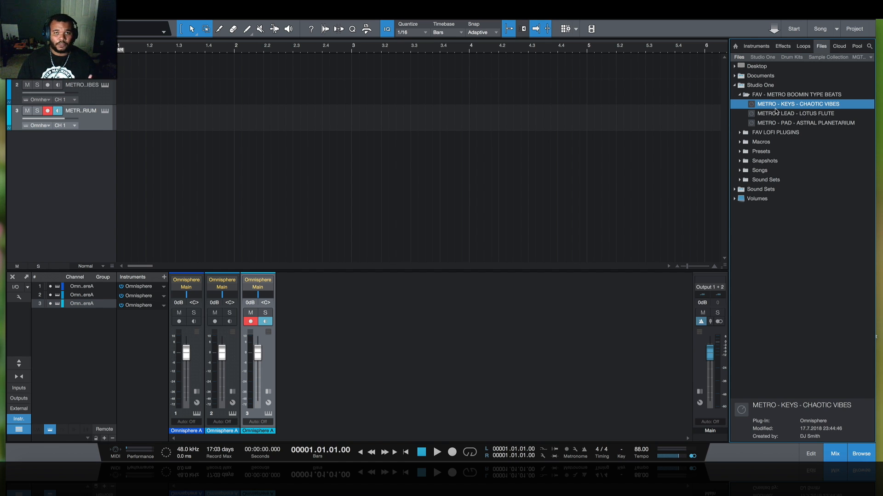
click(870, 58)
click(832, 115)
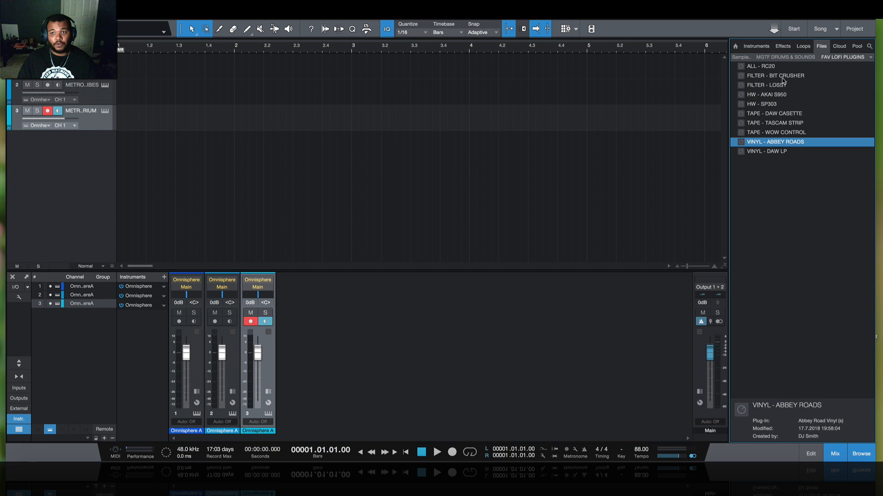
click(772, 104)
click(266, 334)
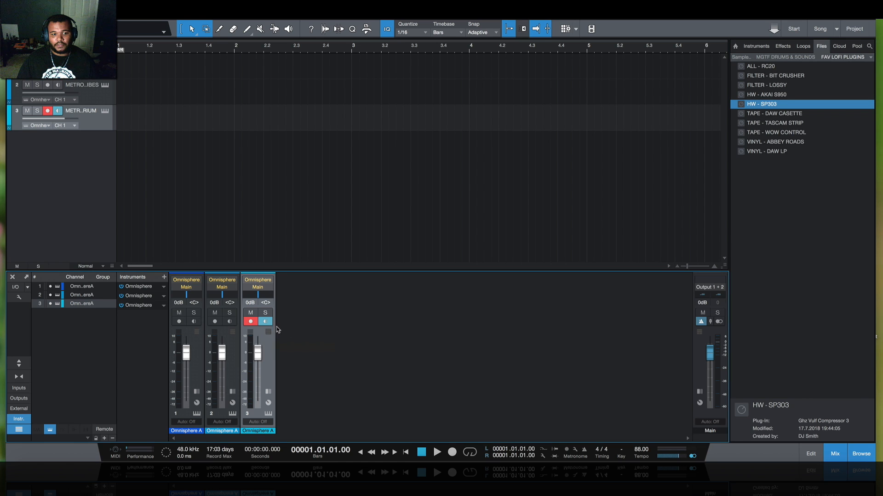
click(269, 392)
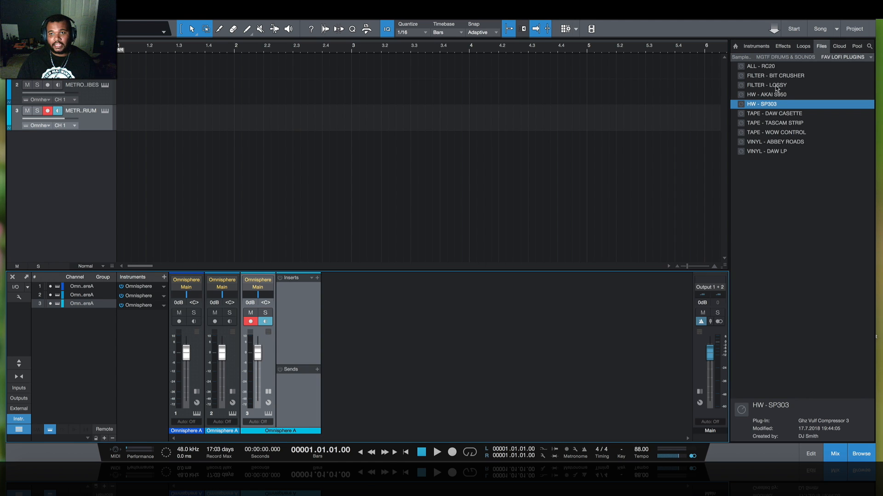
click(777, 95)
drag(780, 97, 282, 311)
click(679, 109)
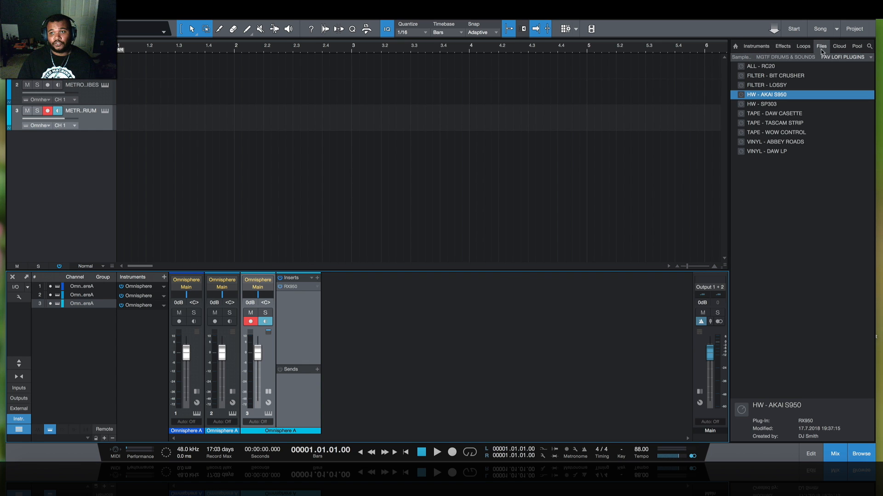
Step: Expand both FAV folders in the browser's Studio One location and create an instrument track from METRO - LEAD - LOTUS FLUTE
click(743, 58)
click(740, 59)
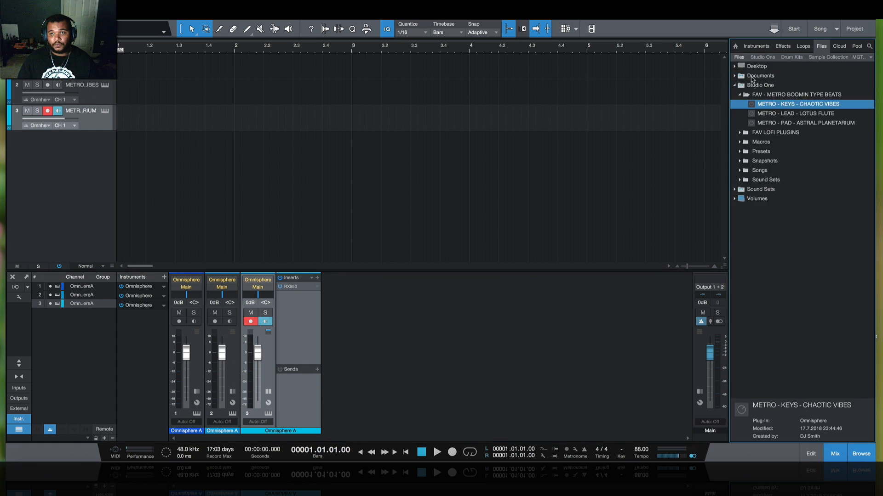
click(765, 57)
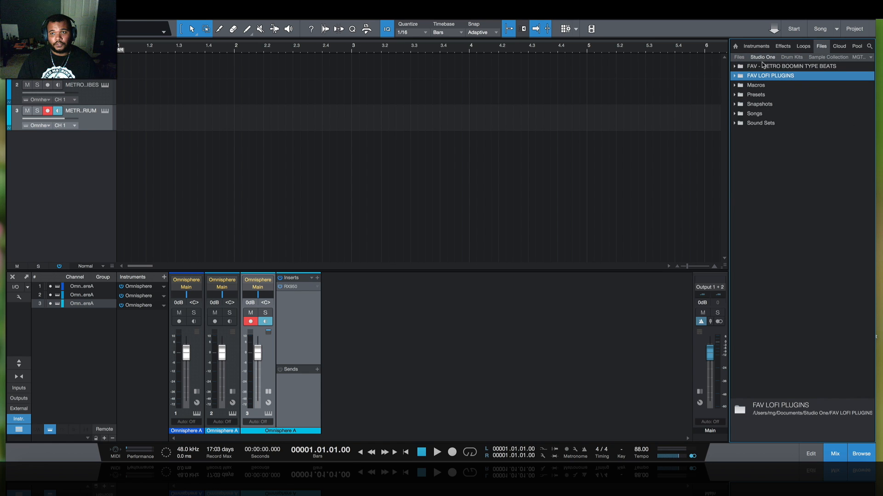
click(734, 77)
click(734, 66)
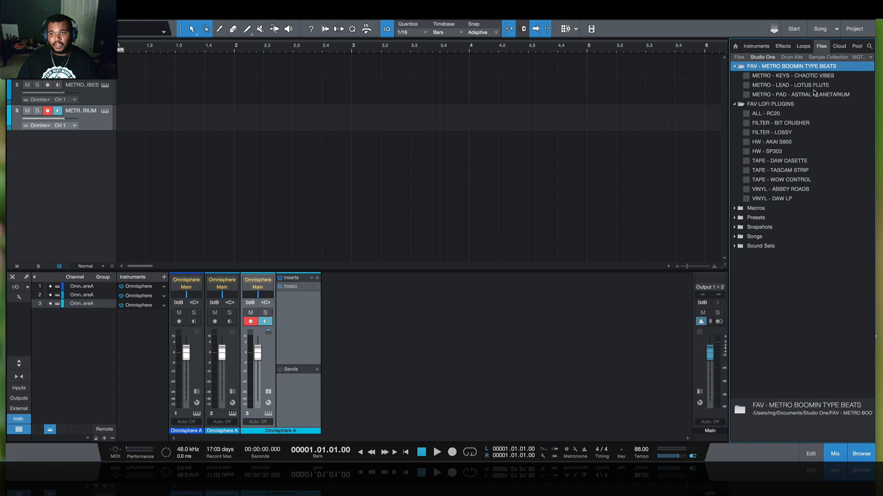
Step: Preview Bells.mid from Nocturnal_68bpm in ROYALTY FREE LOOPS VOL.4 and place it at the start of the Lotus Flute track
click(798, 57)
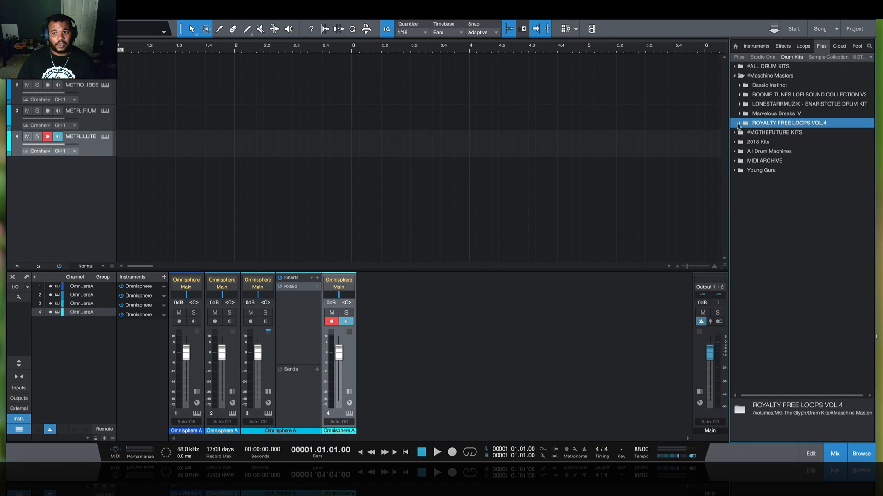
click(739, 123)
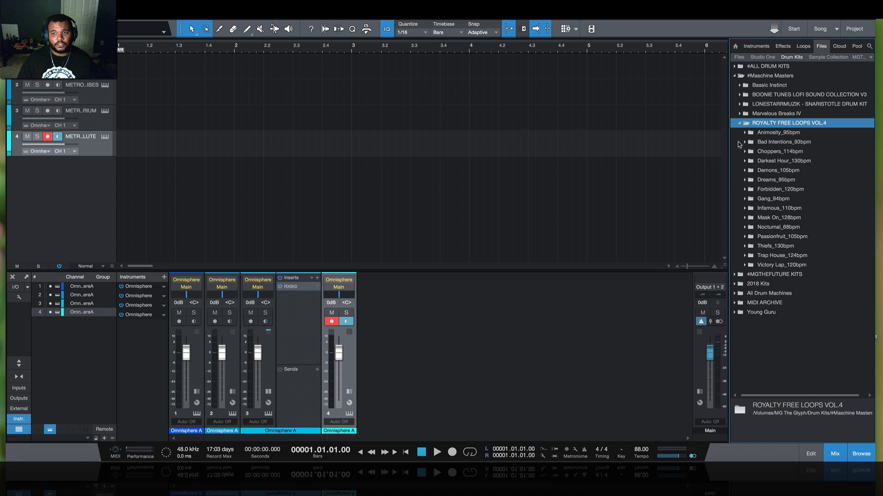
click(744, 227)
click(778, 255)
click(736, 435)
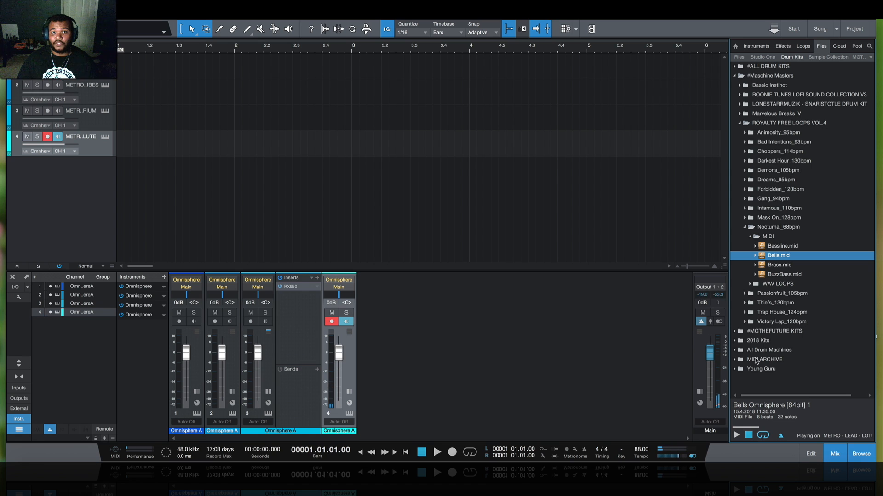
drag(780, 259, 138, 142)
Step: Preview Brass.mid, place it on the Chaotic Vibes track, and lower the Lotus Flute channel to -11.7 dB while the loop plays
click(777, 266)
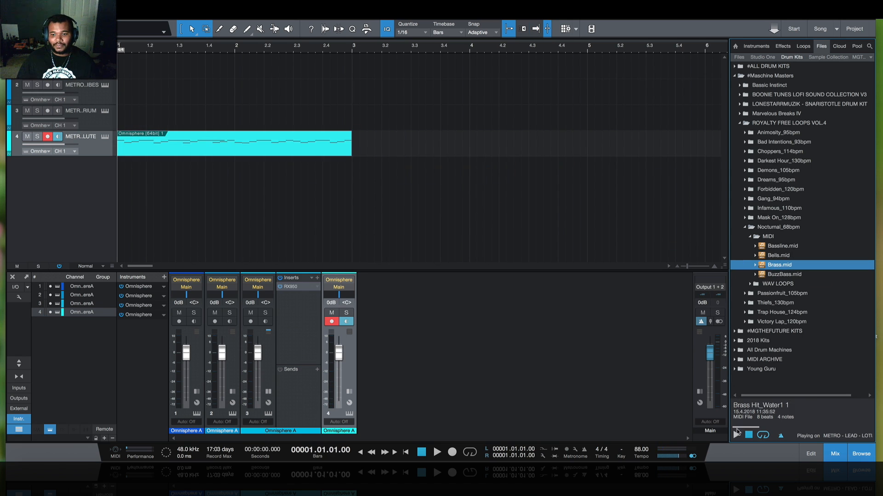
click(736, 434)
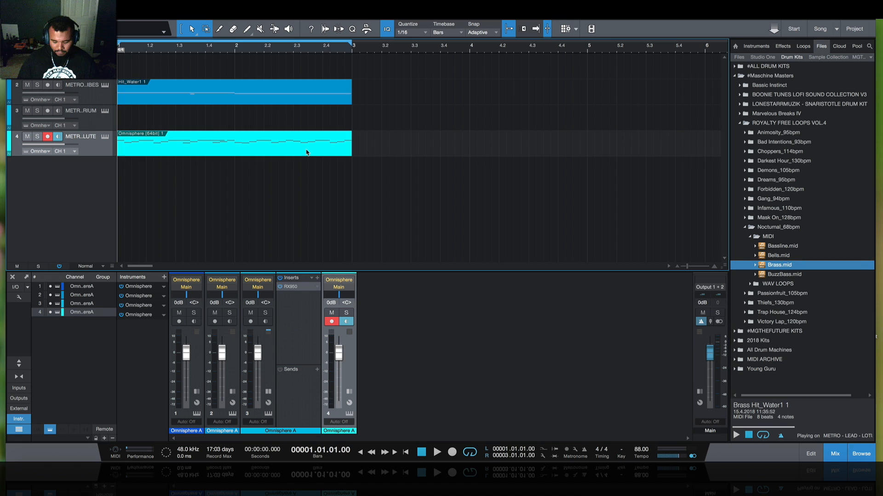
key(space)
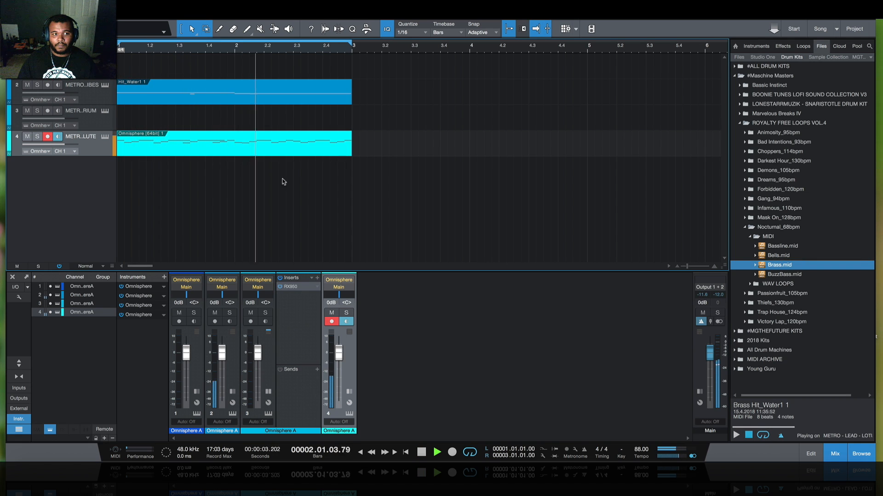
drag(338, 353, 338, 373)
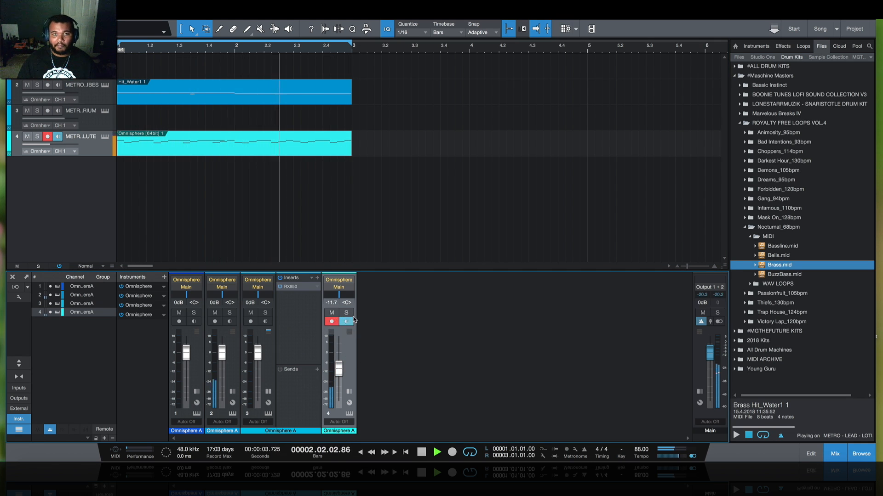
key(space)
Step: Place Flute.mid from the Mask On_128bpm MIDI folder on the Lotus Flute track and Synth.mid on the Astral Planetarium track
click(791, 254)
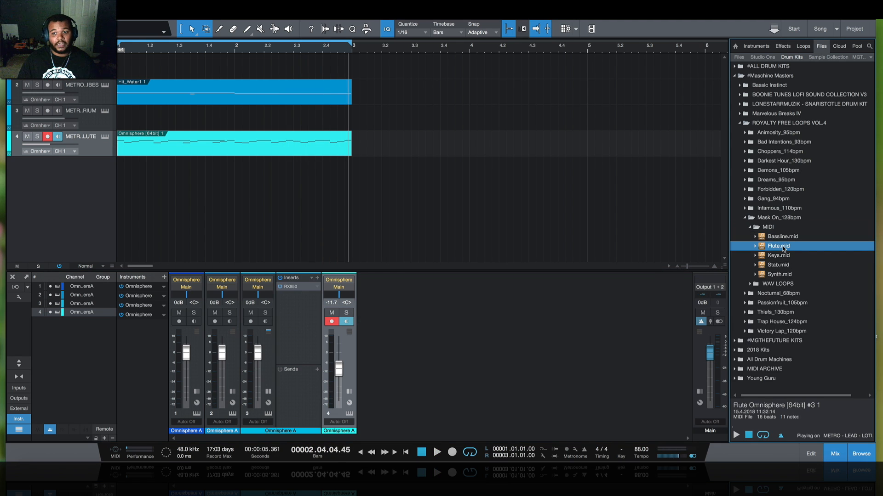
drag(784, 249, 127, 138)
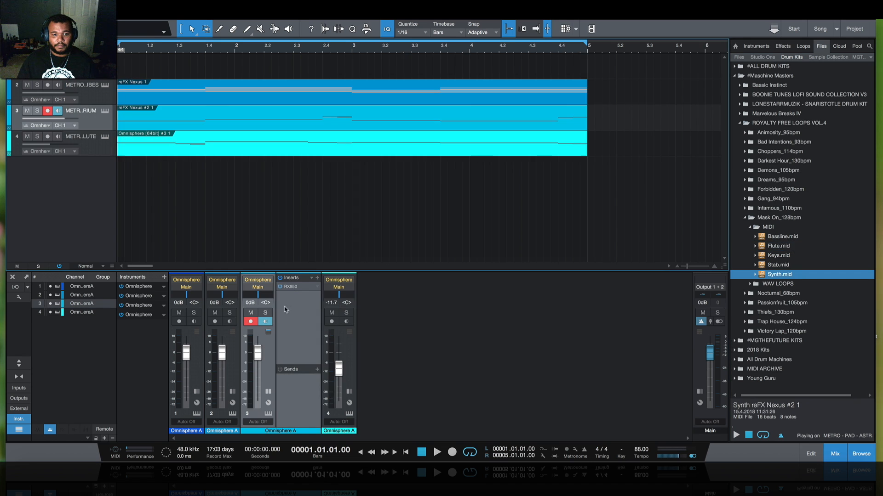
Step: Balance the levels during playback: Chaotic Vibes at -20.3 dB, Astral Planetarium at -13.4 dB and Lotus Flute at -14.6 dB
key(space)
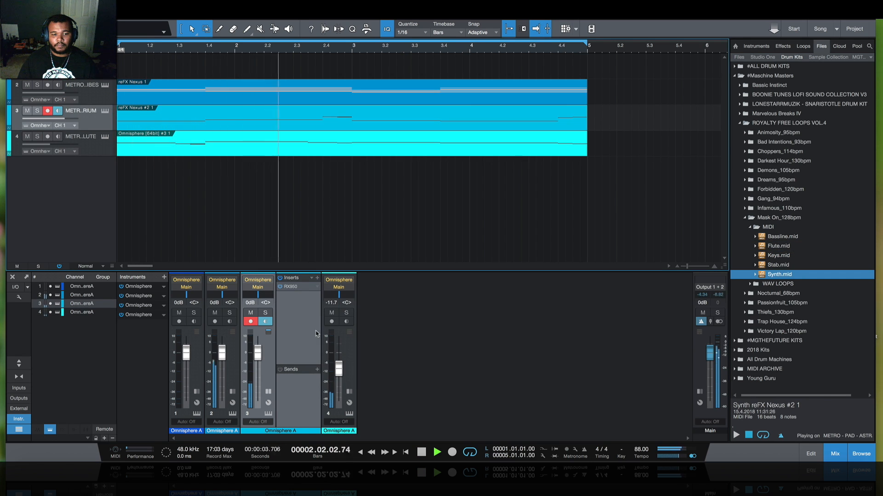
drag(225, 358, 259, 380)
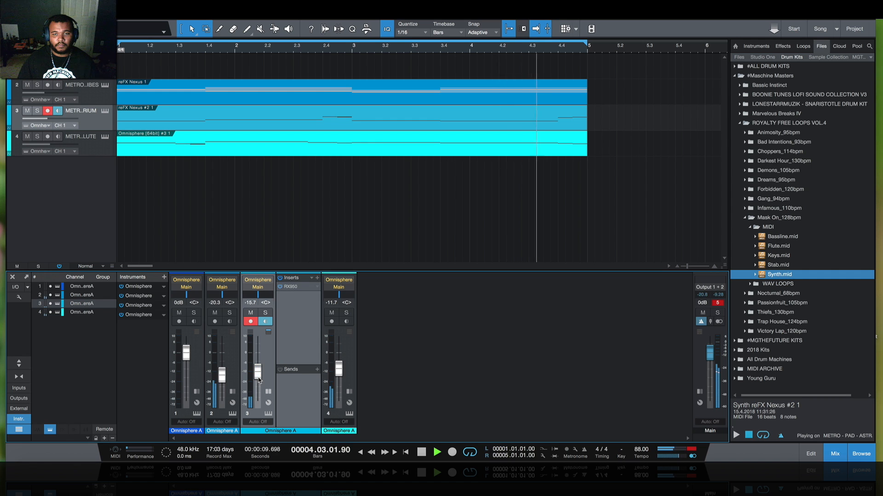
drag(339, 373, 339, 376)
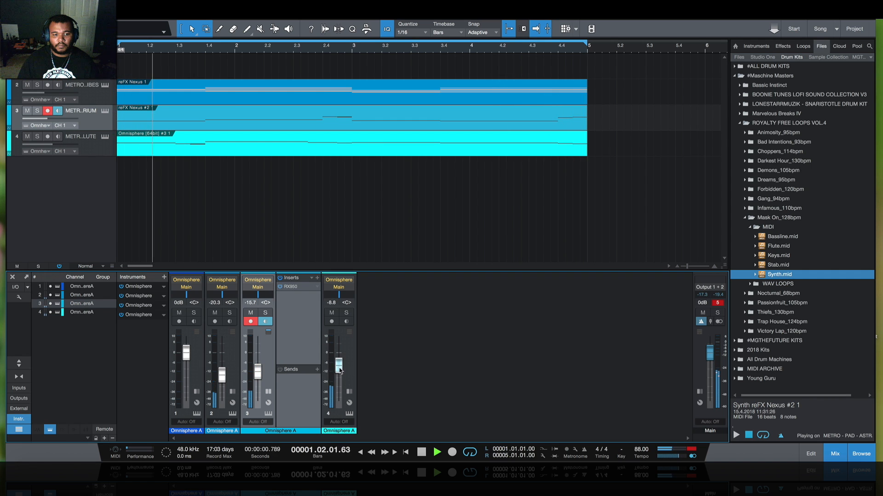
drag(258, 373, 258, 370)
key(space)
Step: Swap the reFX Nexus 1 and reFX Nexus #2 1 clips between the Chaotic Vibes and Astral Planetarium tracks
click(248, 81)
key(comma)
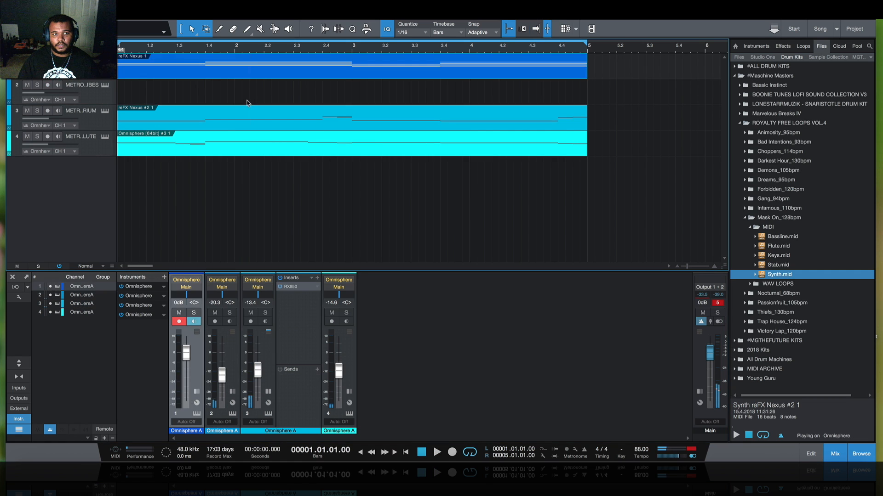
Step: Add PreSonus Impact as a new instrument track and collapse the ROYALTY FREE LOOPS VOL.4 folder in the Drum Kits files
click(761, 48)
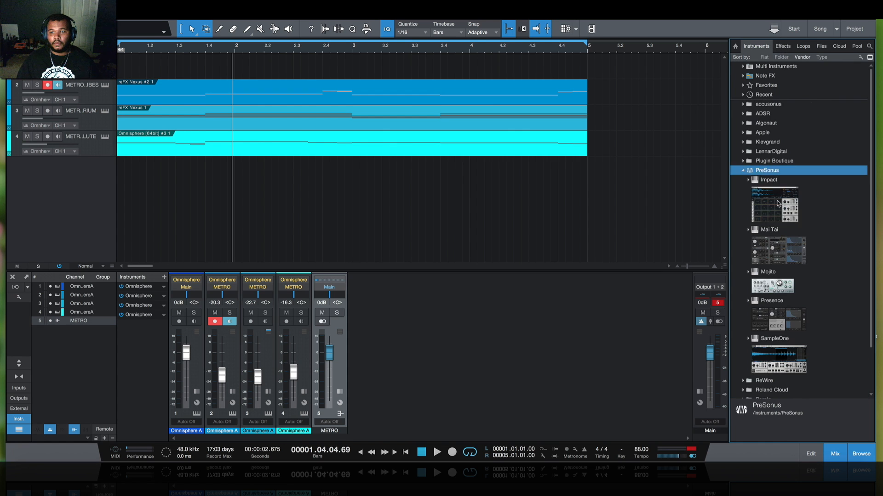
drag(769, 180, 91, 183)
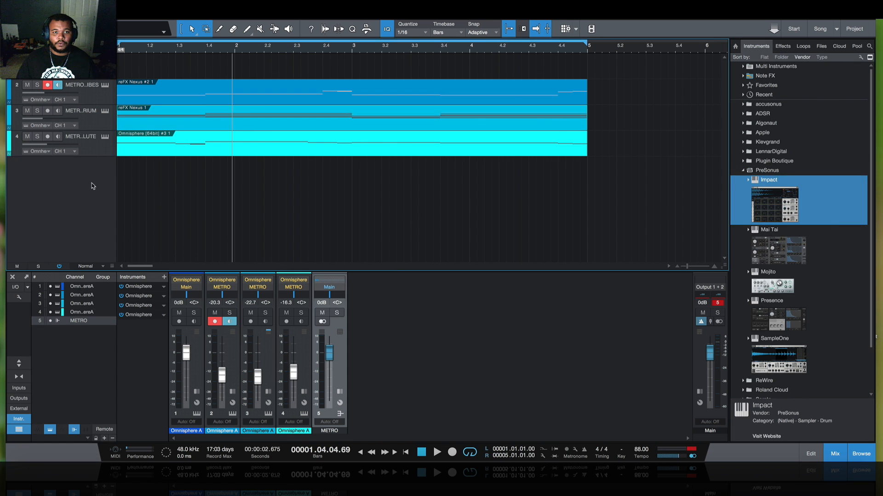
click(822, 47)
click(739, 123)
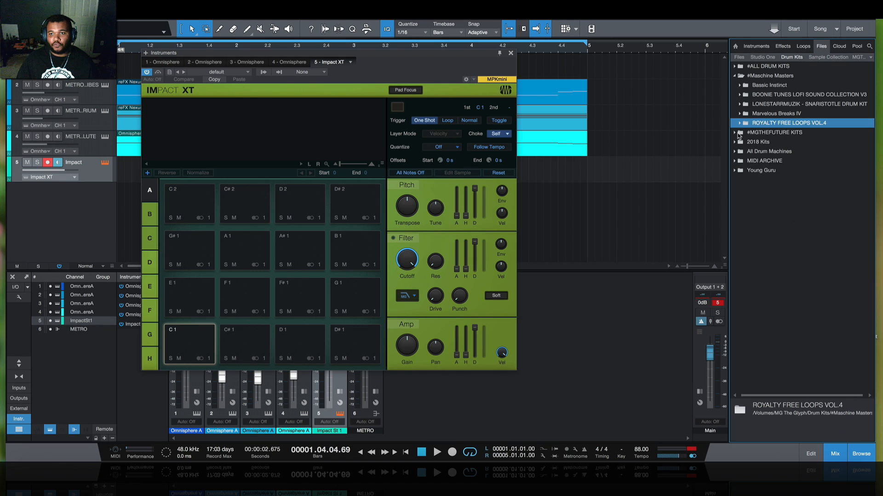
Step: Expand the LONESTARRMUZIK - SNARISTOTLE DRUM KIT folder and its HATz subfolder in the Drum Kits files
click(741, 105)
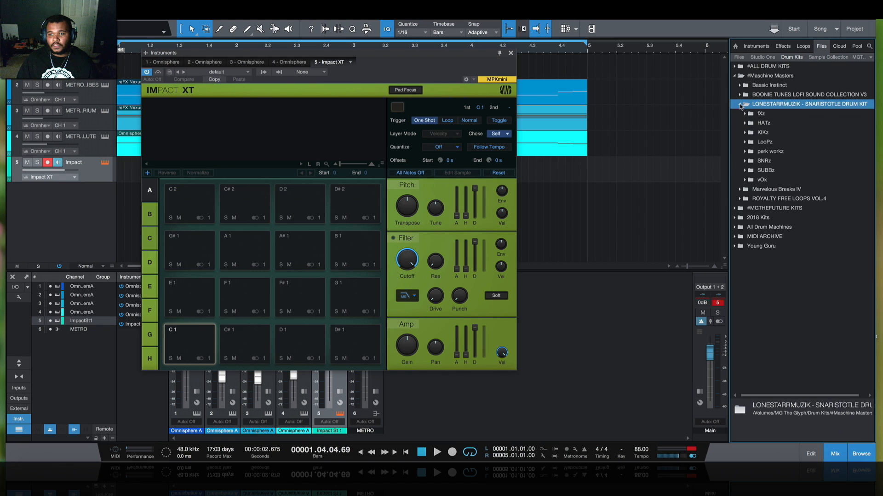
click(745, 124)
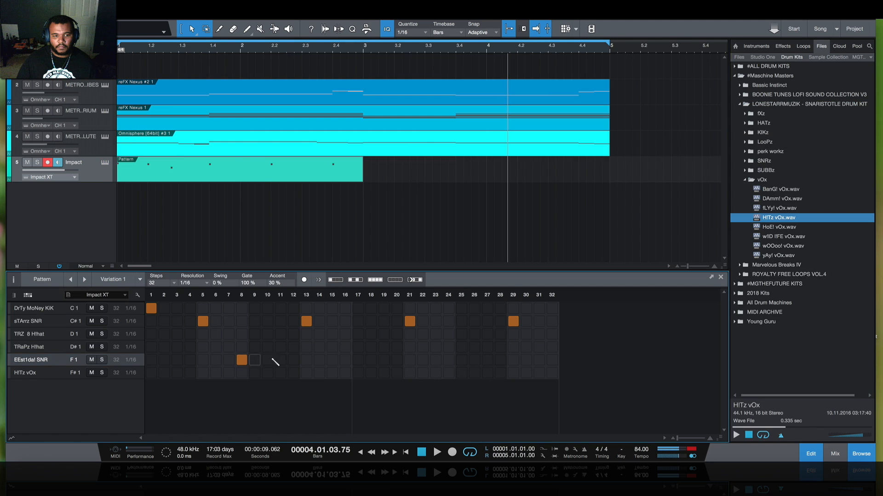
Step: Add EEst1da! SNR hits on steps 11, 24 and 26 of the Impact pattern and play it back
click(281, 360)
click(448, 360)
click(474, 360)
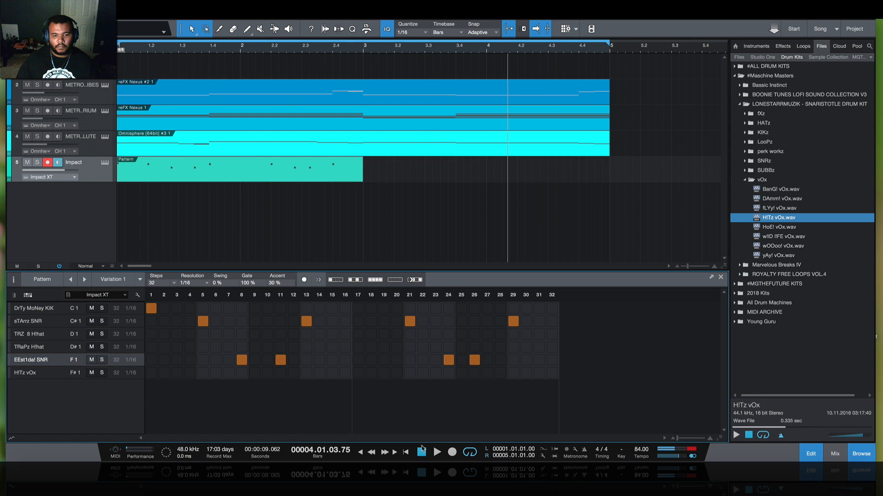
click(437, 453)
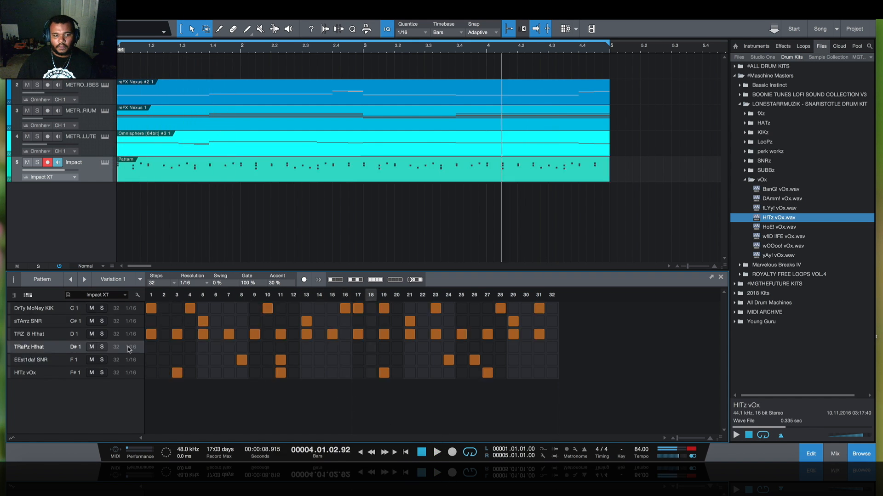
Step: Set the TRaPz H!hat lane to 1/32 resolution with 64 steps and play the pattern
click(135, 348)
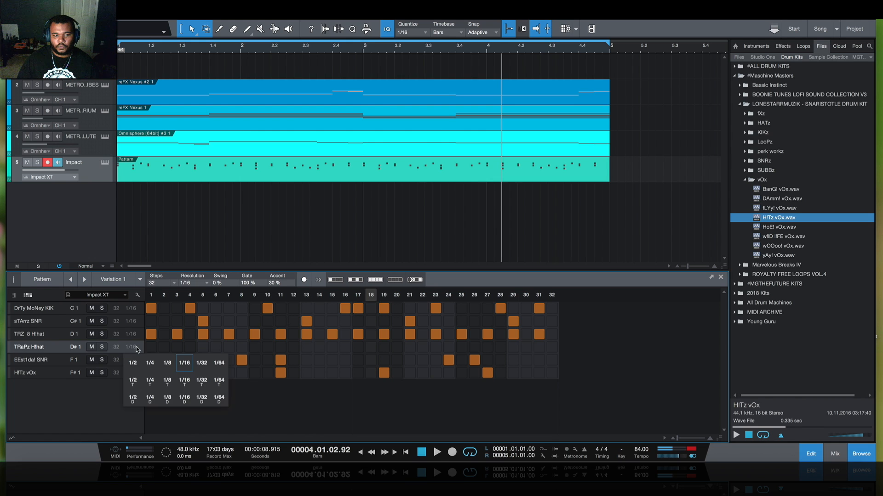
click(201, 363)
drag(116, 347, 117, 339)
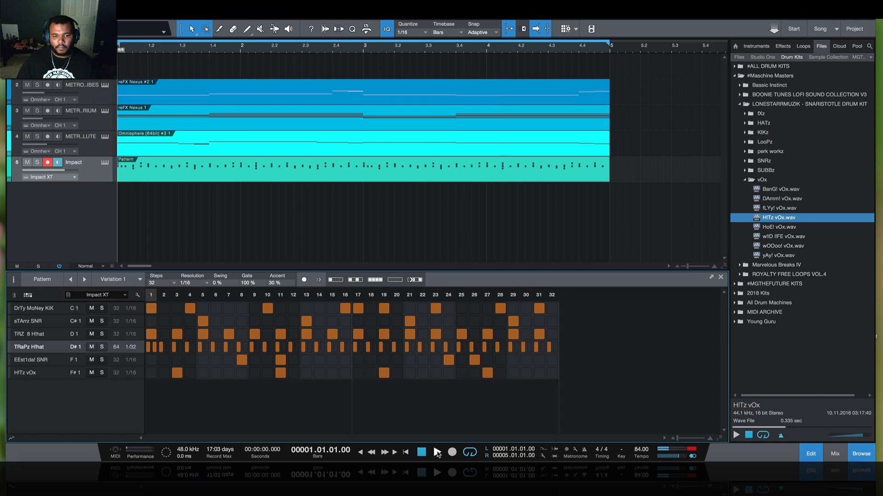
click(438, 452)
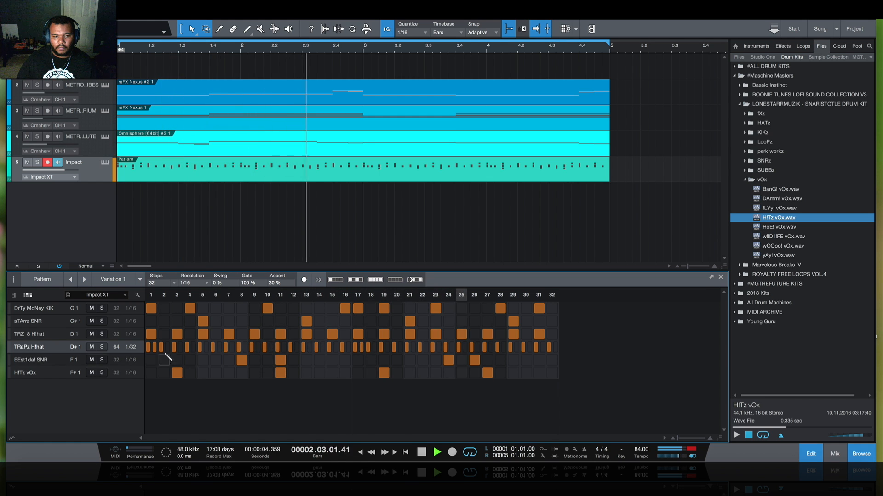
Step: Show the mixer and insert the HW - SP303 preset from the FAV LOFI PLUGINS folder on the METRO bus
key(F3)
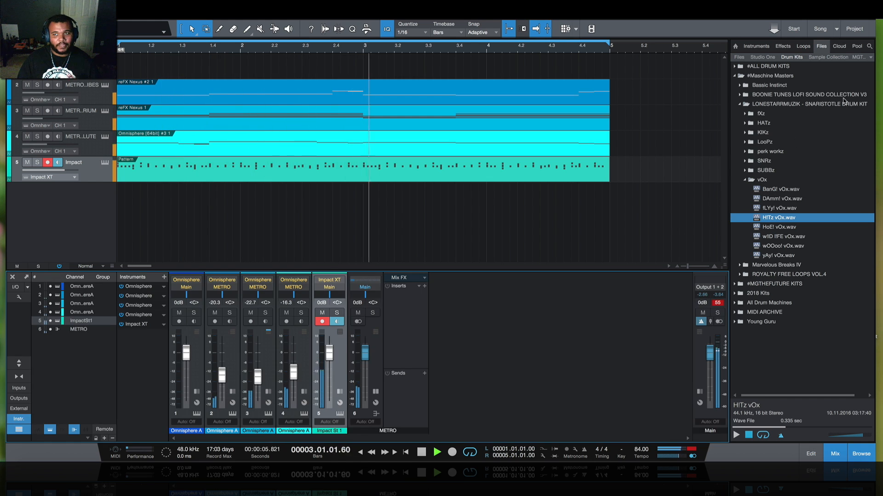
click(871, 57)
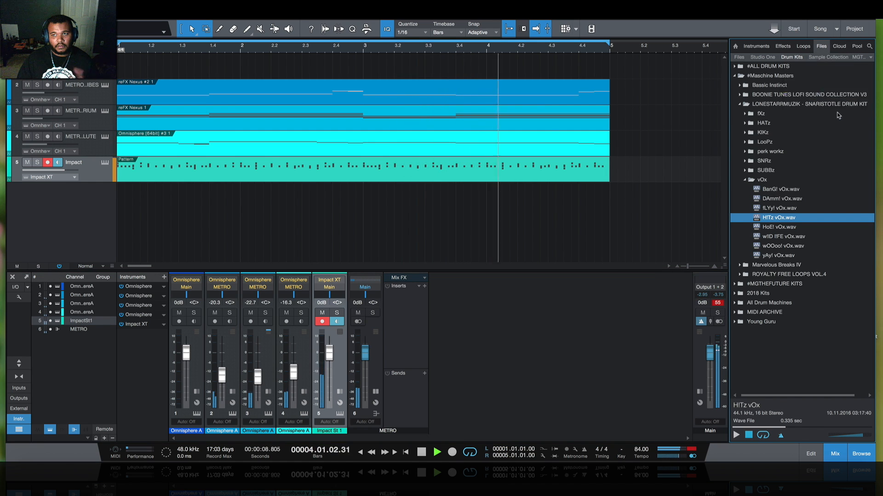
click(823, 114)
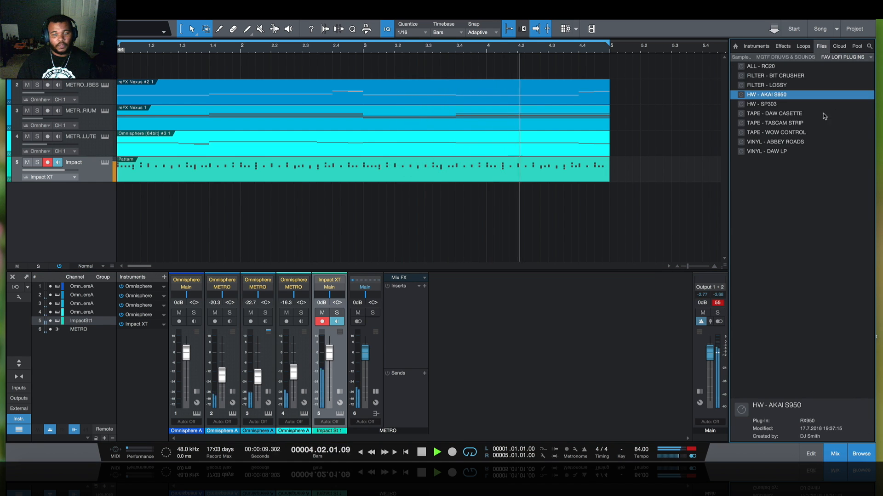
click(780, 105)
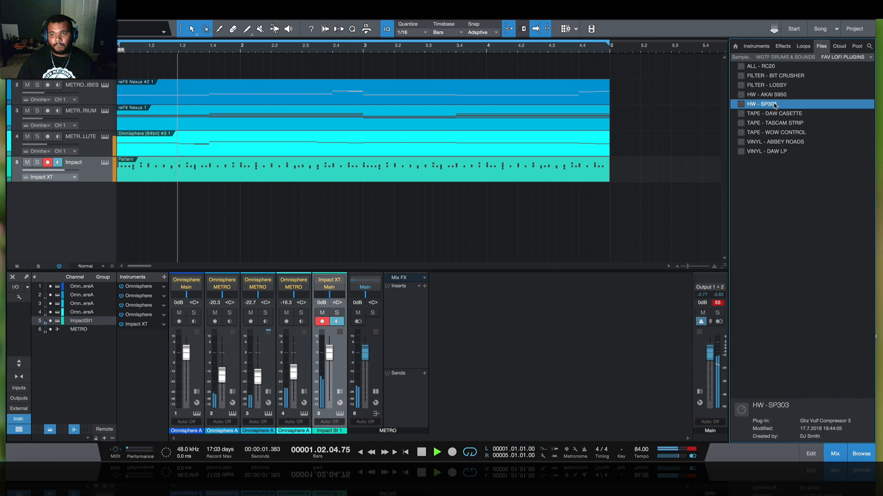
drag(781, 105, 387, 317)
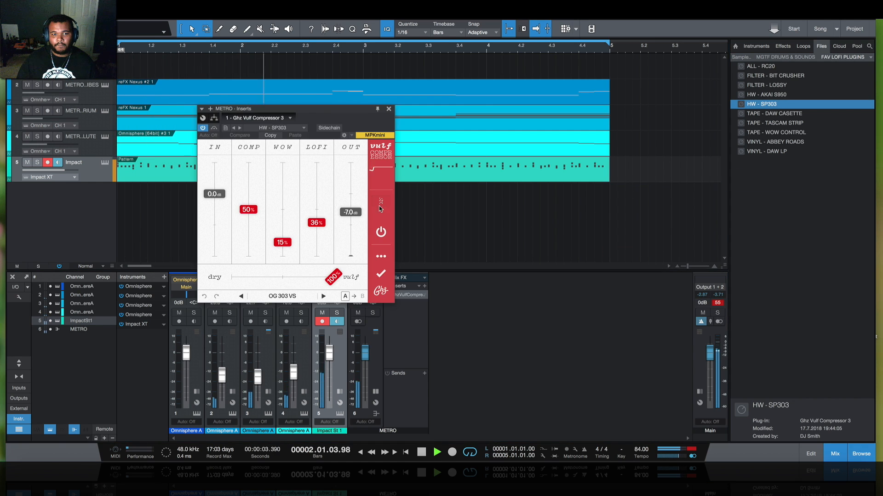
Step: Load the 1200 Crunch preset from Tiago's Golden Age of Samplers in the Vulf Compressor and close its window
click(282, 296)
click(262, 214)
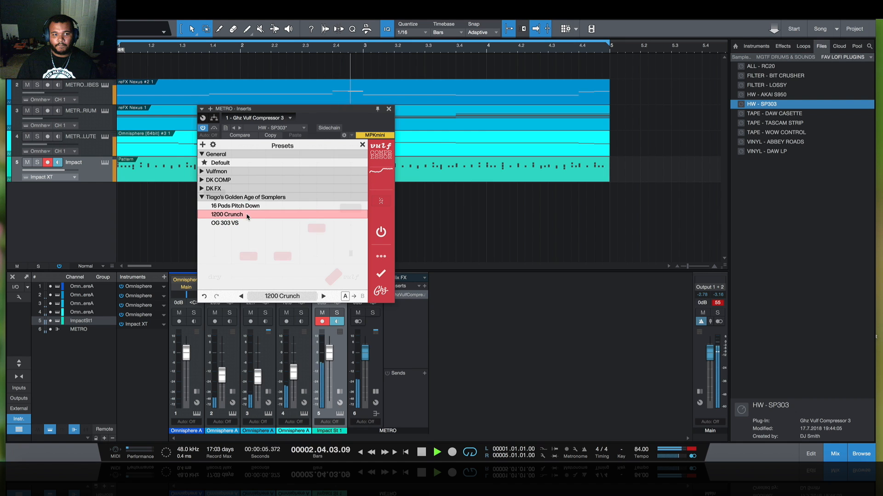
click(389, 109)
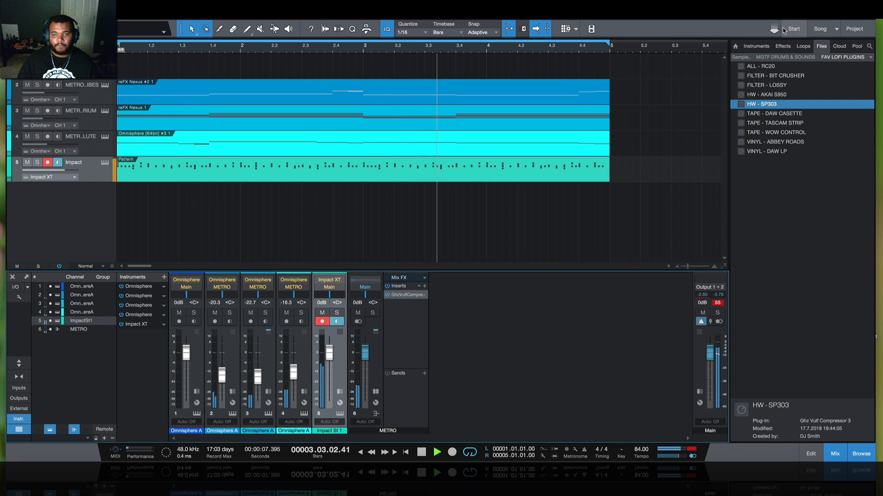
Step: Collapse the Klevgrand effects folder and insert HalfTime from Cableguys on the METRO bus after the Vulf Compressor
click(782, 46)
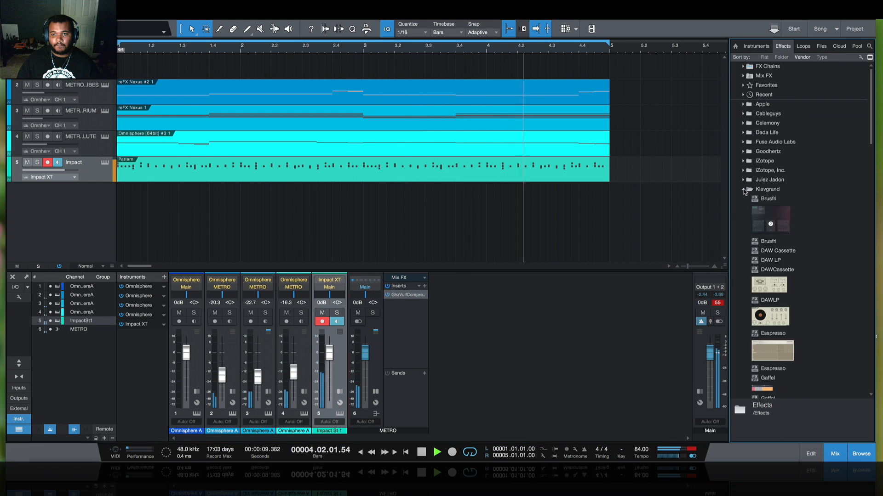
click(744, 186)
click(743, 114)
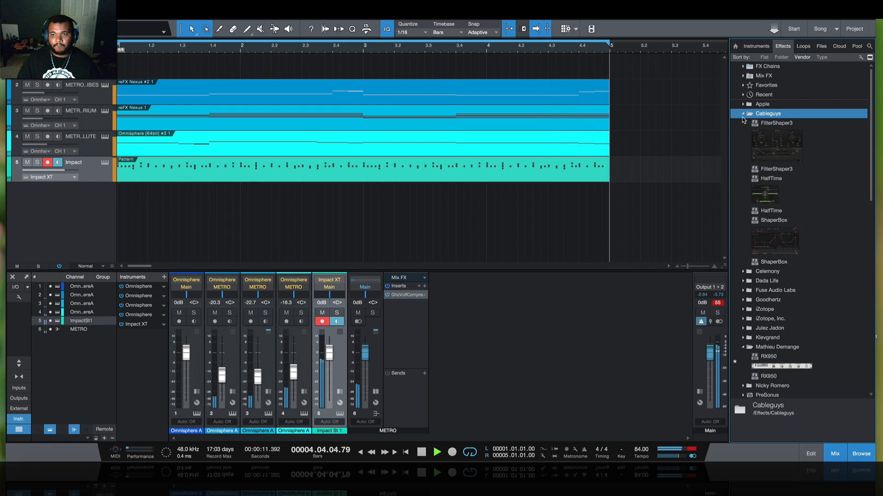
drag(771, 178, 408, 340)
Step: Set HalfTime to 1.5x mode, try a 1/4 loop and settle on 1/8, close its window and stop playback
click(282, 173)
click(283, 239)
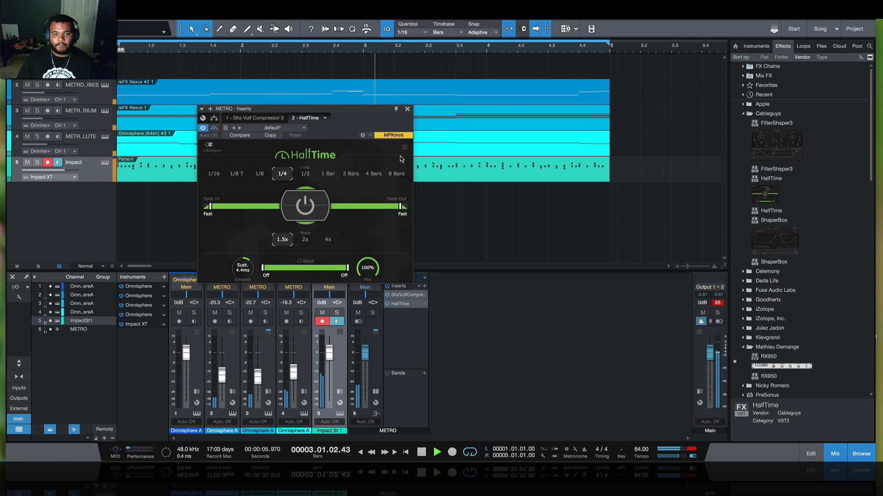
click(259, 175)
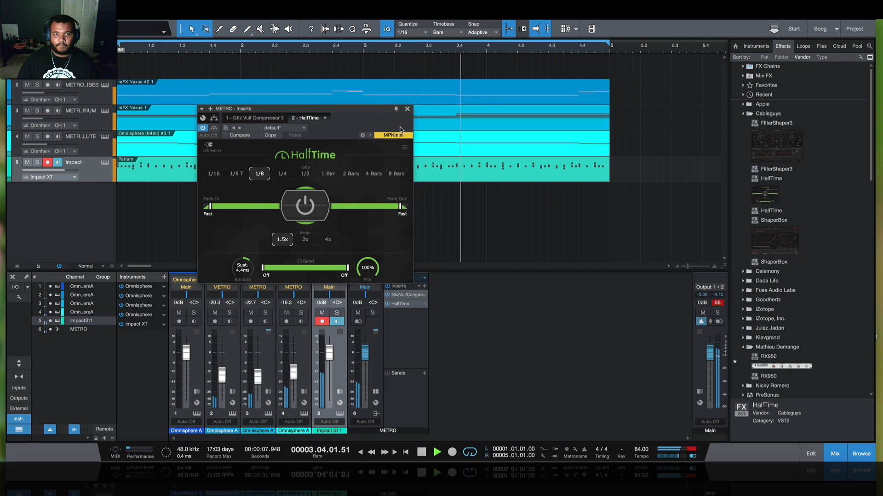
click(407, 109)
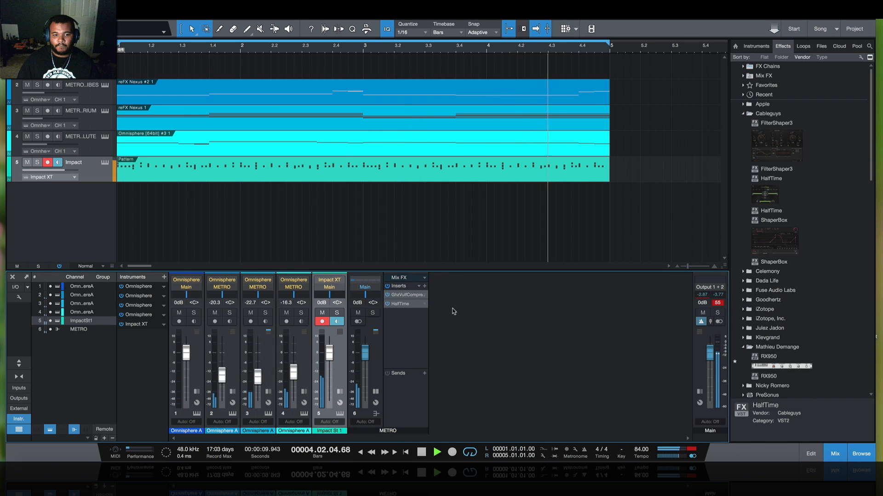
click(421, 453)
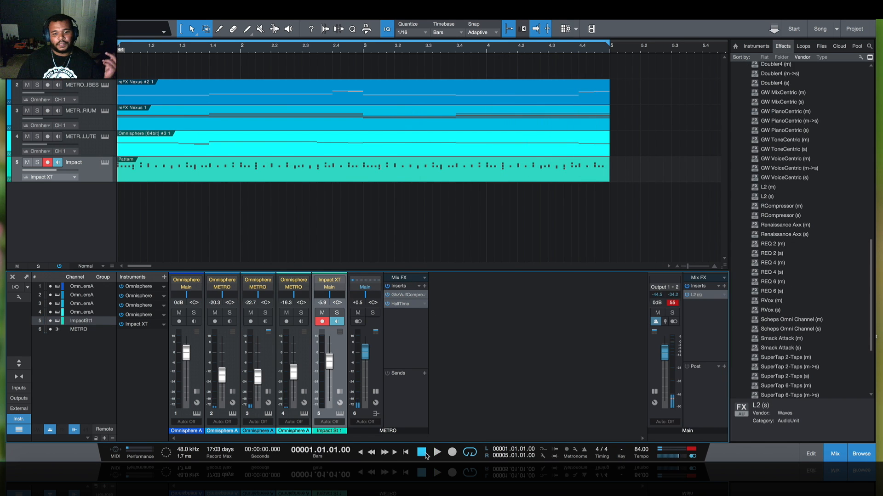
Step: Listen to the beat with the METRO bus effects and the L2 limiter on the main output, and stop playback
click(437, 453)
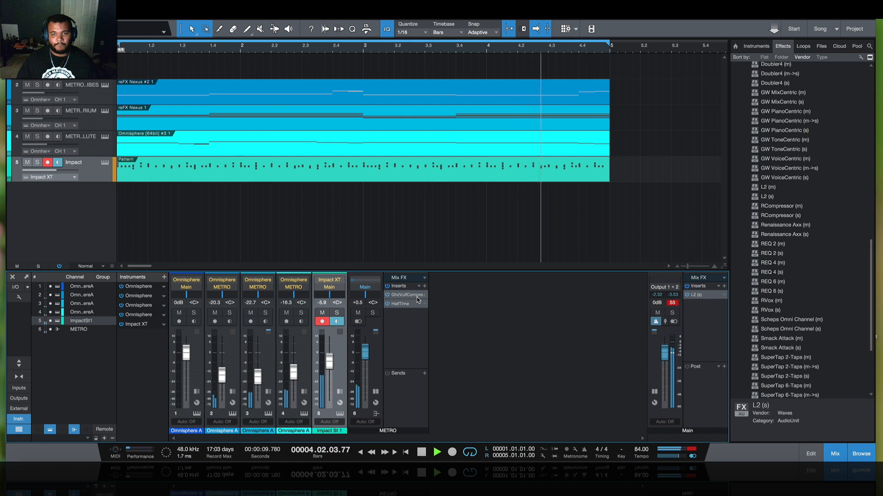
key(space)
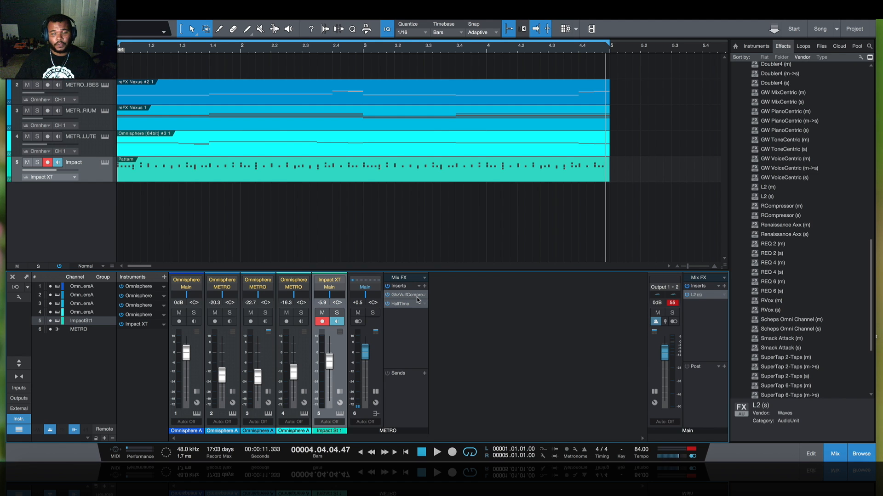
Step: Return to the general Files location and review the Chaotic Vibes, Lotus Flute and Astral Planetarium presets in FAV - METRO BOOMIN TYPE BEATS
click(821, 46)
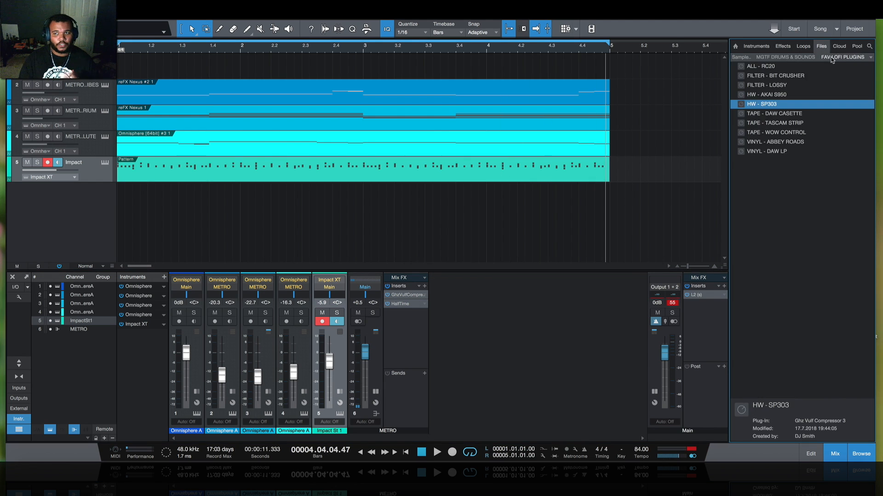
click(872, 58)
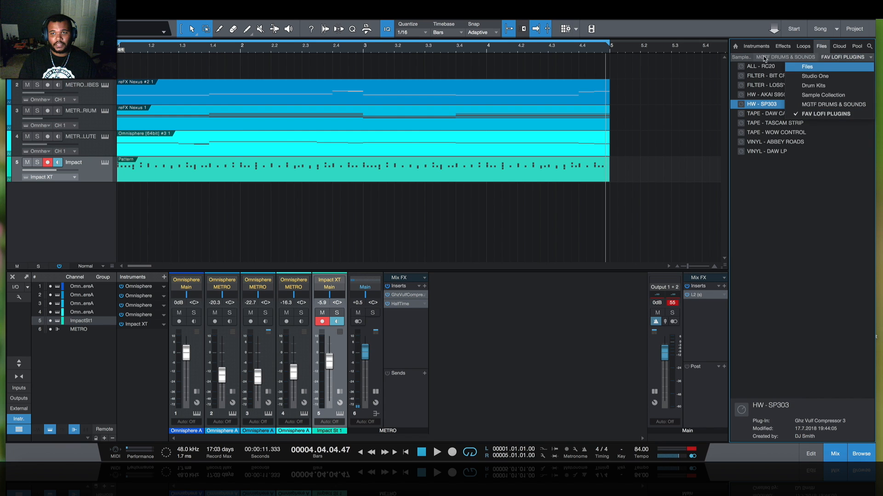
click(734, 58)
click(872, 58)
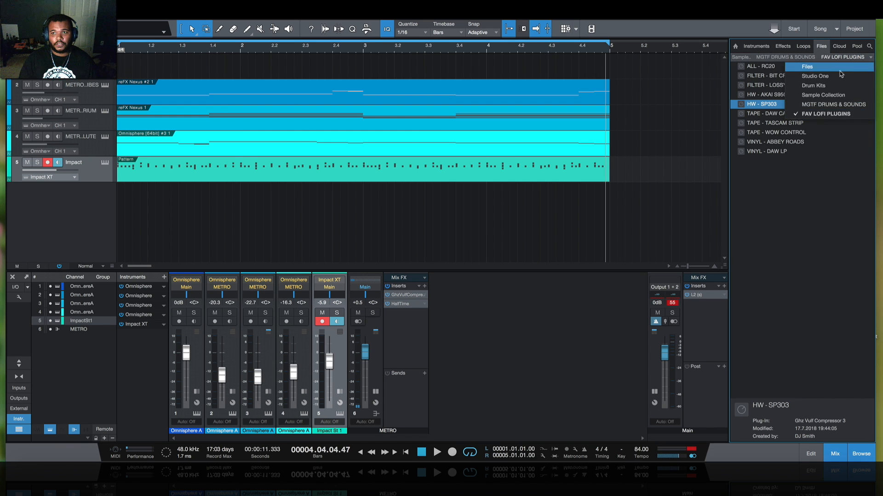
click(840, 68)
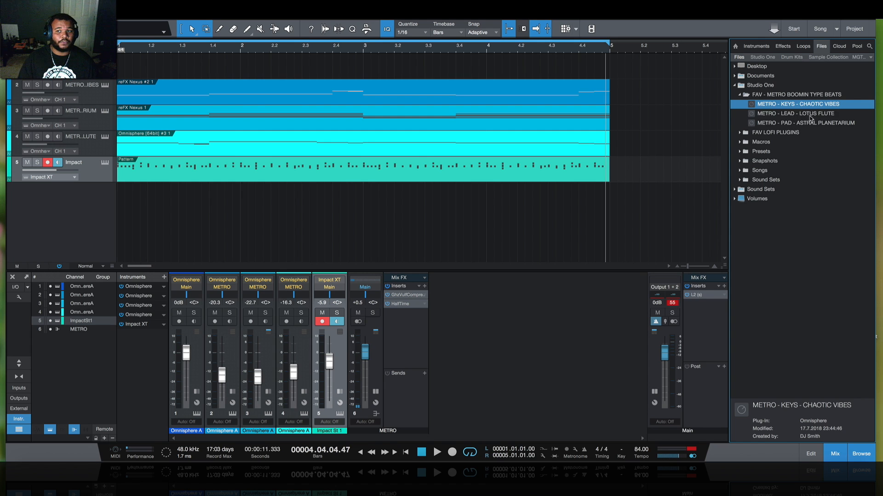
click(810, 115)
click(818, 123)
click(823, 107)
click(827, 114)
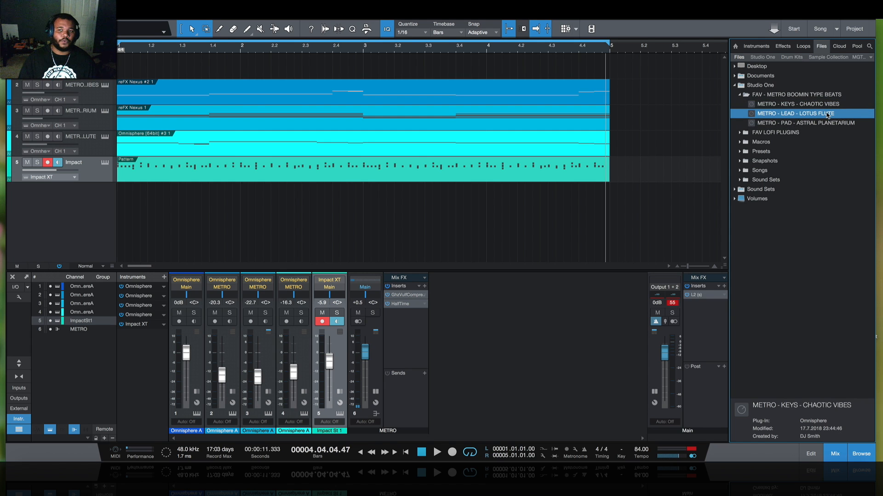